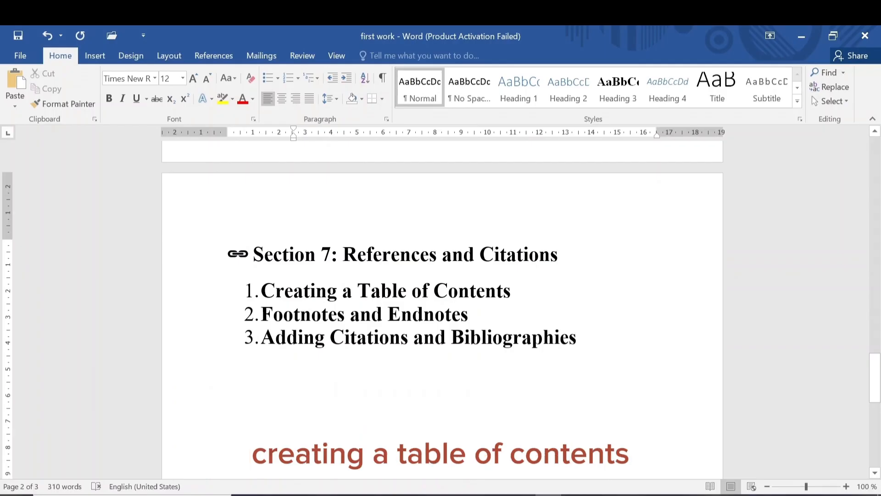
# Add a blank line above the Section 1 heading at the start of the document and place the insertion point there
pyautogui.moveTo(875, 378); pyautogui.dragTo(875, 138)
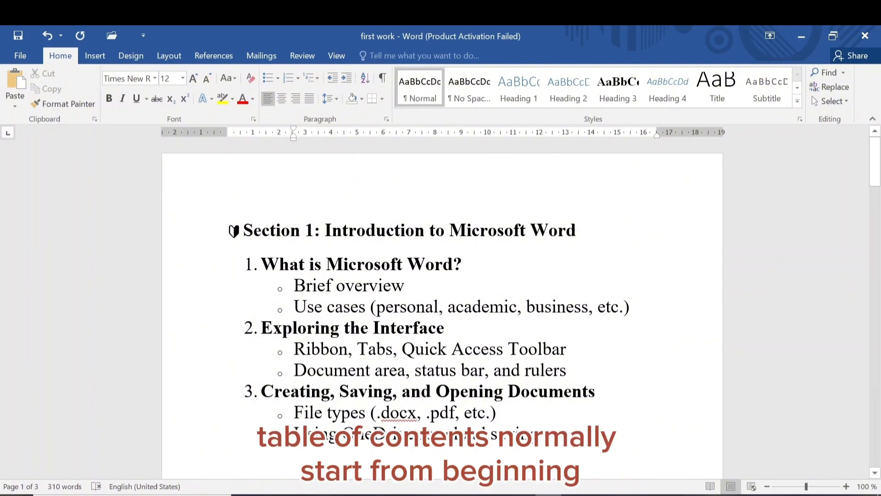
pyautogui.click(228, 230)
pyautogui.press('Return')
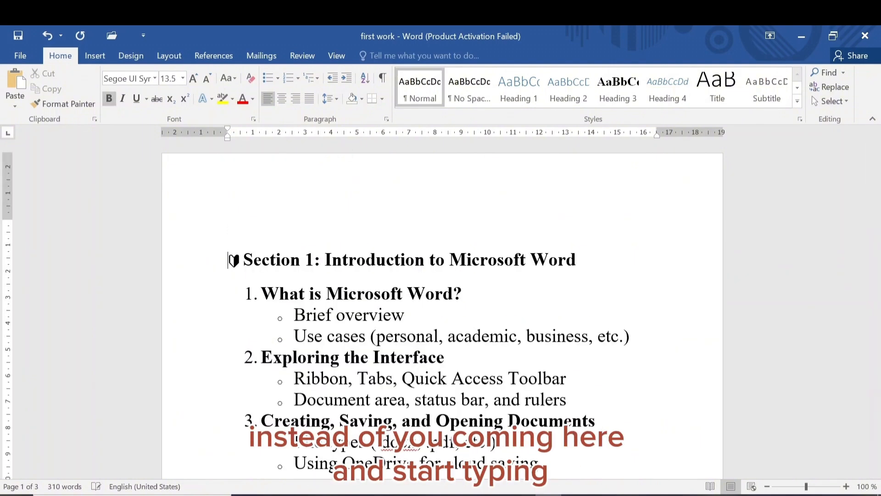
pyautogui.click(228, 227)
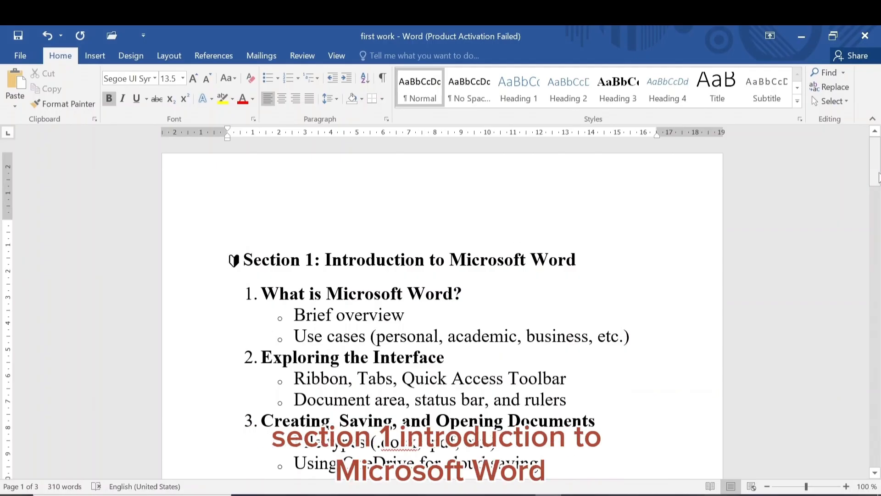
# Insert a table of contents above the Section 1 heading using the Automatic Table 1 format
pyautogui.moveTo(879, 171); pyautogui.dragTo(877, 146)
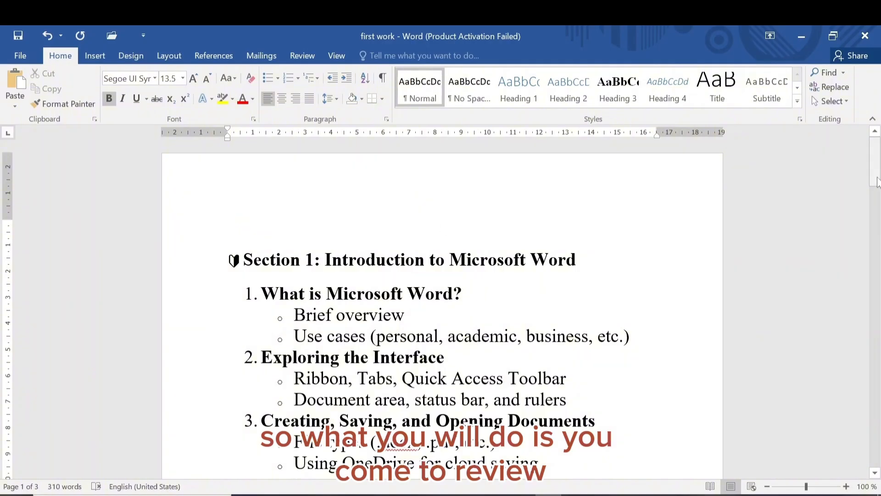
pyautogui.scroll(-1, 817, 174)
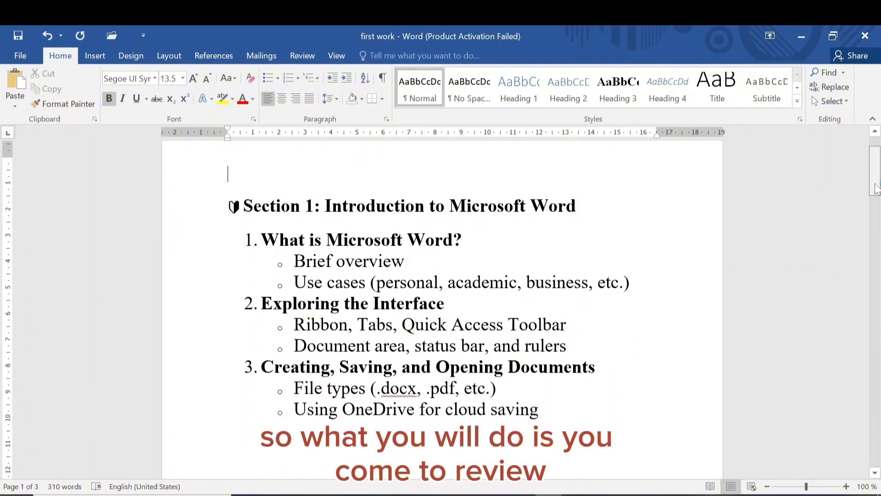
pyautogui.click(307, 54)
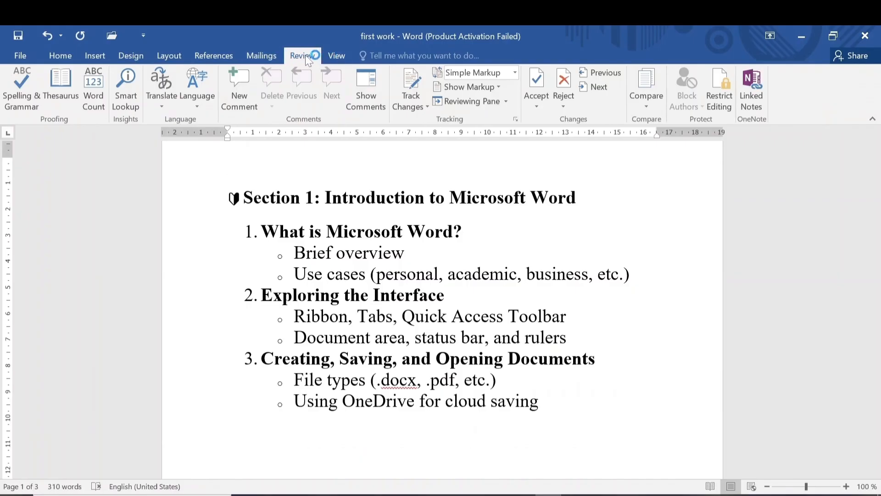
pyautogui.click(217, 55)
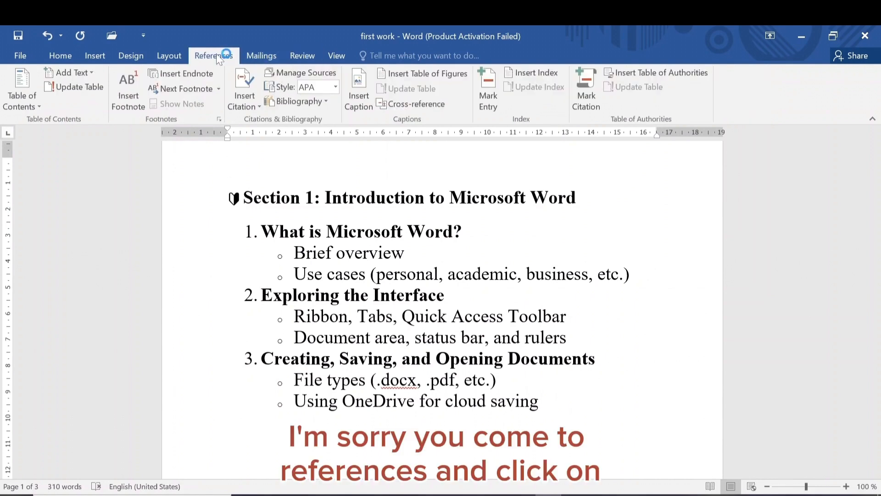
pyautogui.click(39, 105)
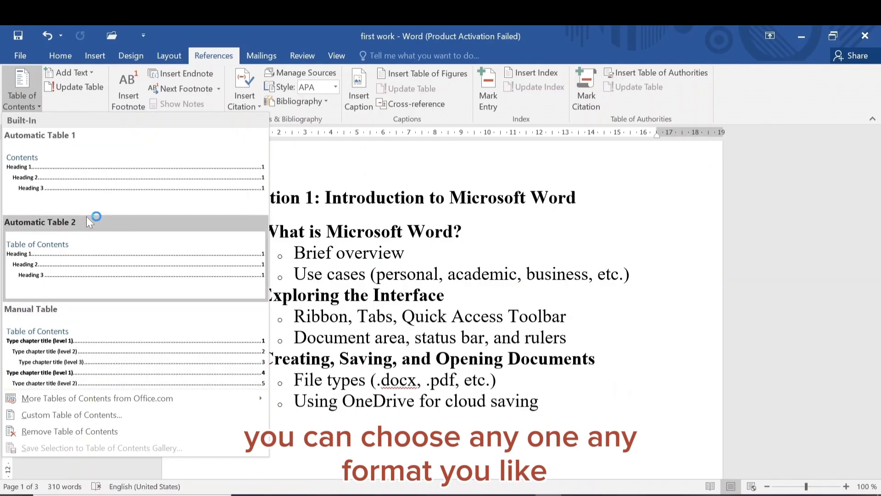
pyautogui.click(46, 169)
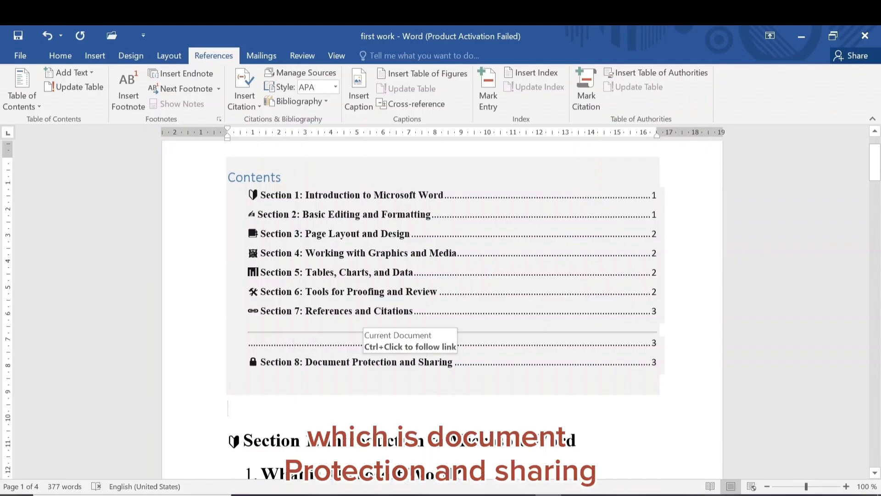
# Insert an endnote at the end of the "Section 1: Introduction to Microsoft Word" heading
pyautogui.moveTo(877, 157); pyautogui.dragTo(876, 183)
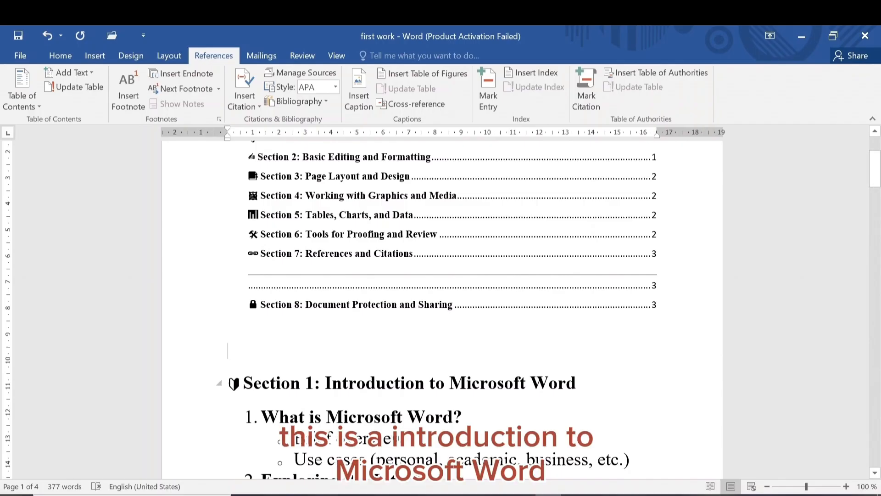
pyautogui.moveTo(575, 383); pyautogui.dragTo(596, 381)
pyautogui.moveTo(875, 175); pyautogui.dragTo(879, 415)
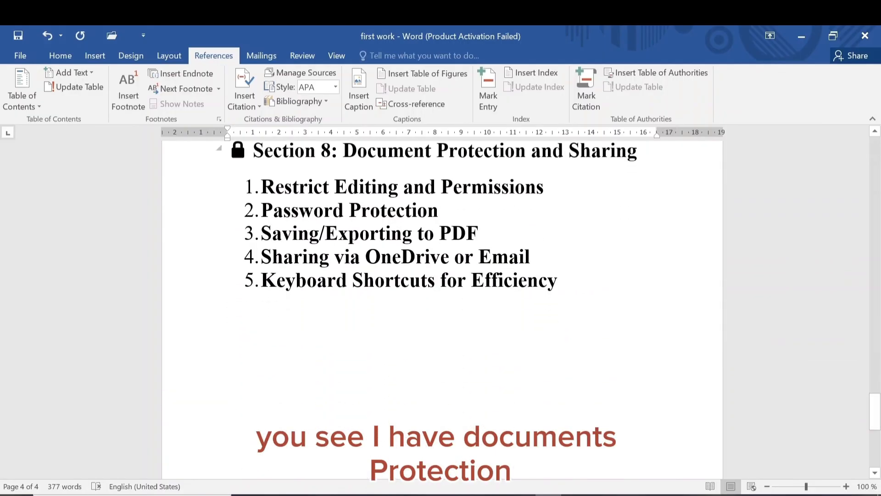
pyautogui.moveTo(877, 415); pyautogui.dragTo(877, 362)
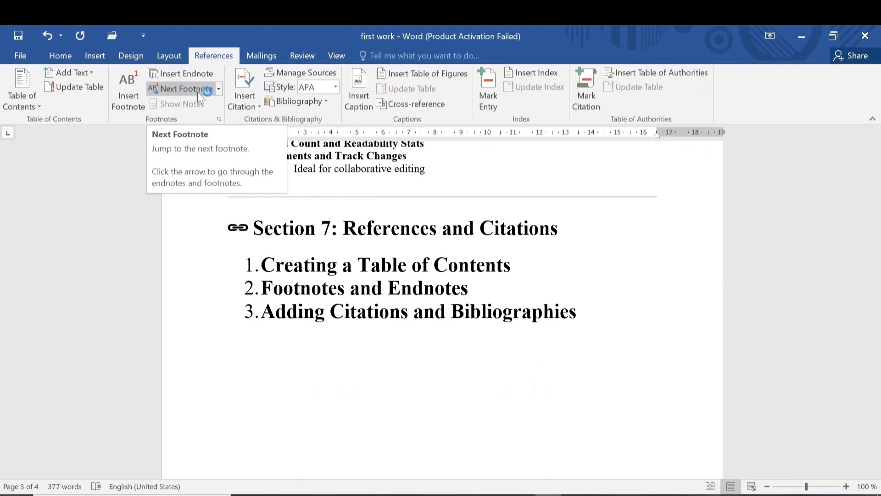
pyautogui.click(218, 88)
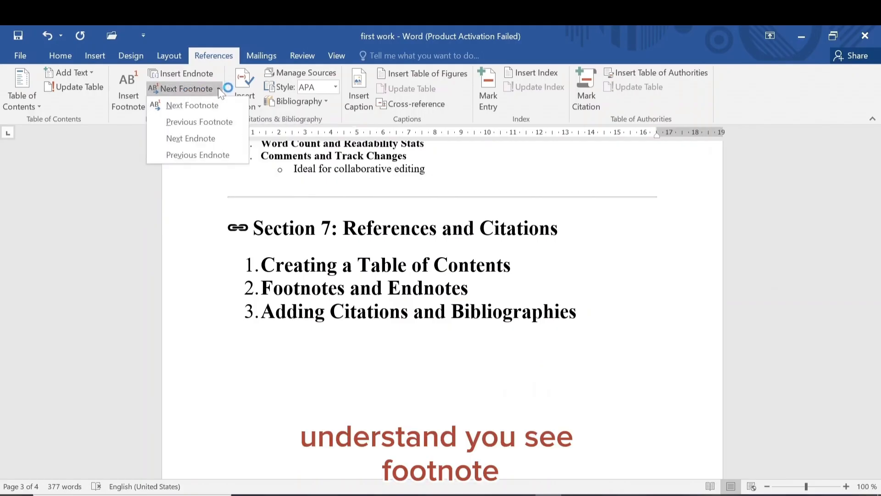
pyautogui.click(218, 89)
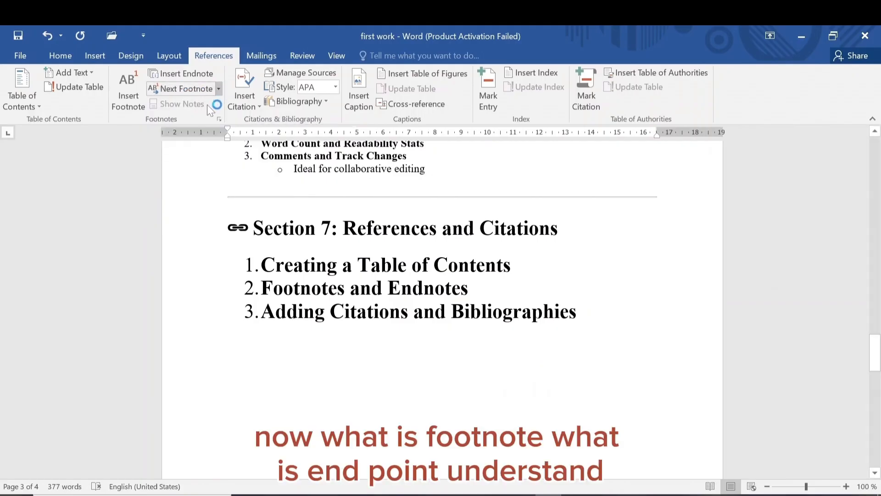
pyautogui.click(205, 70)
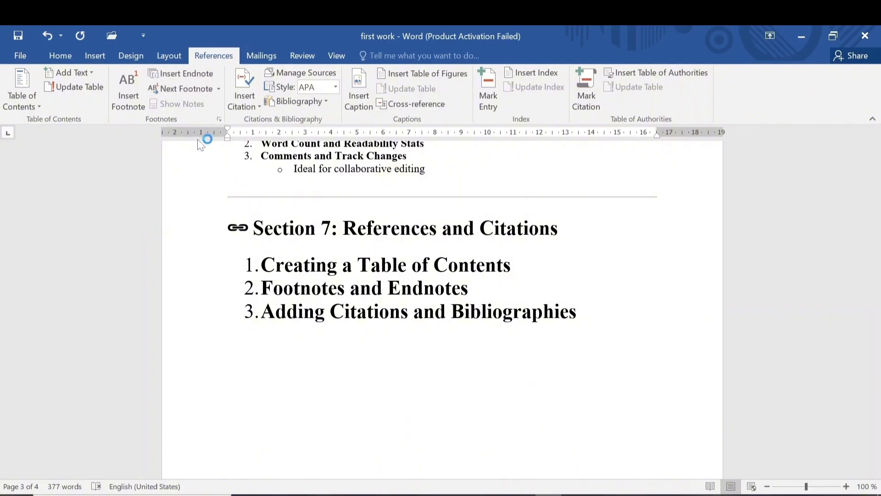
pyautogui.click(208, 73)
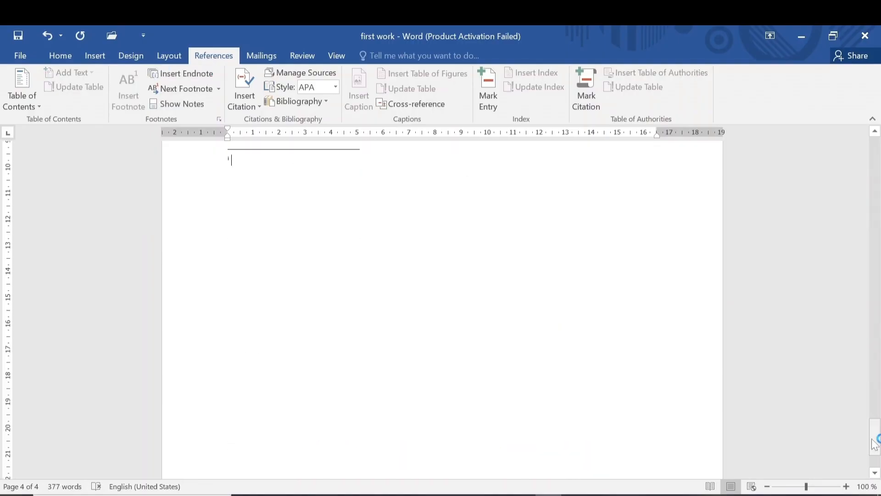
# Enter "This is Microsoft tutorial A-Z" as the endnote text below the last section
pyautogui.moveTo(876, 441); pyautogui.dragTo(877, 424)
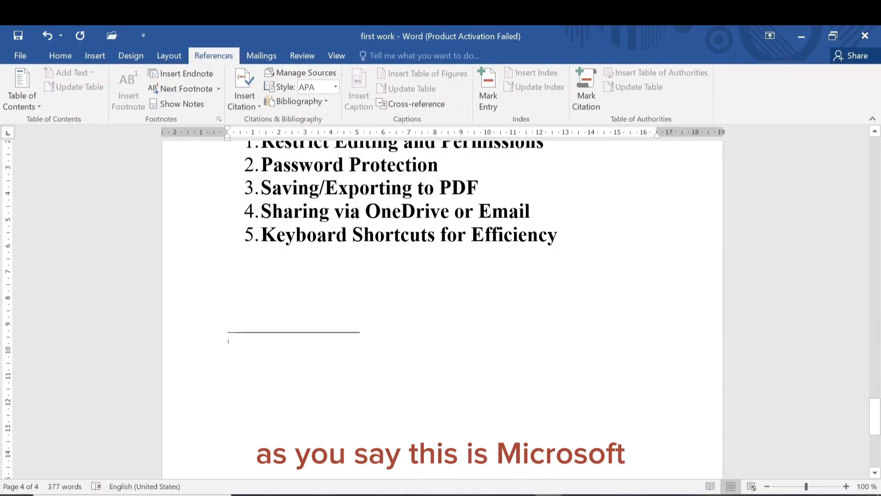
pyautogui.write('This is ')
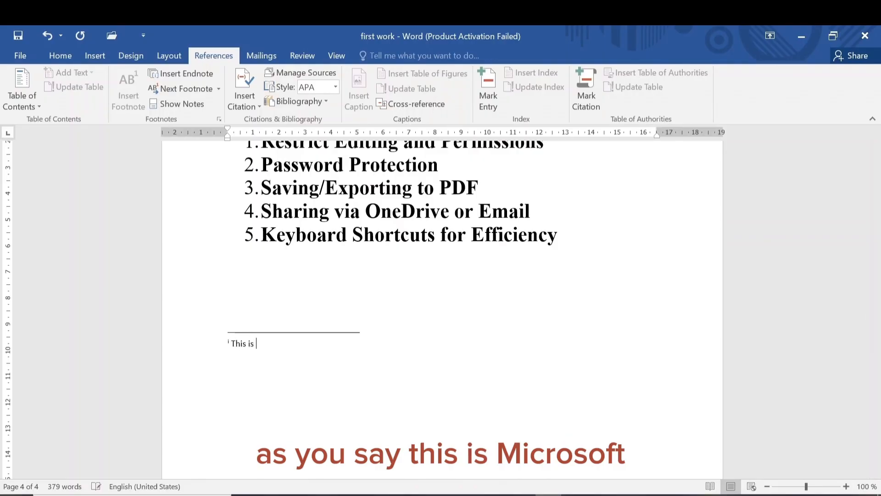
pyautogui.write('micros')
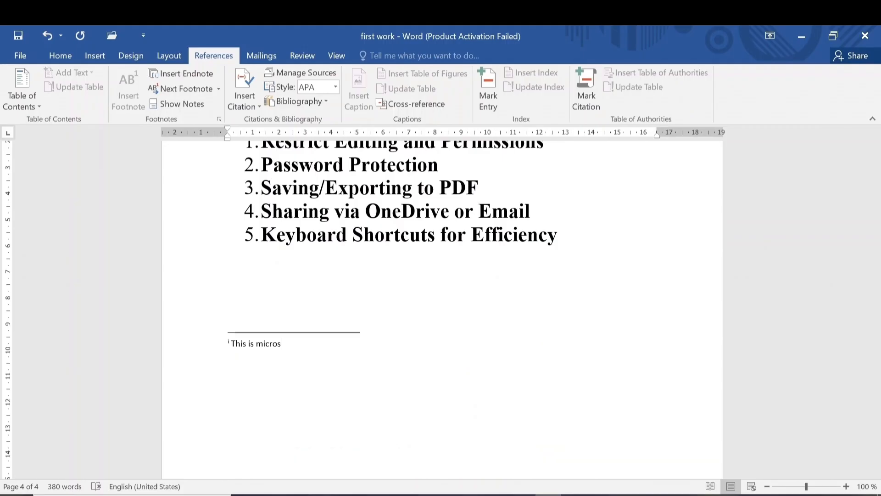
pyautogui.write('oft tut')
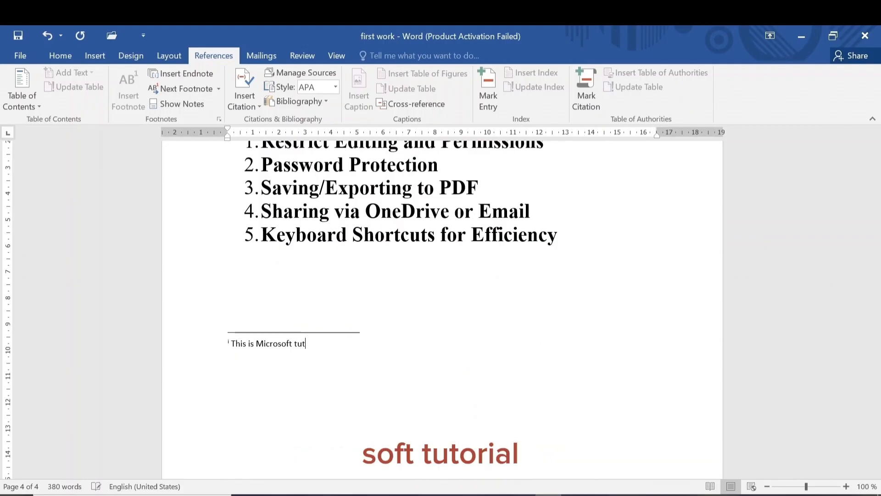
pyautogui.write('orial ')
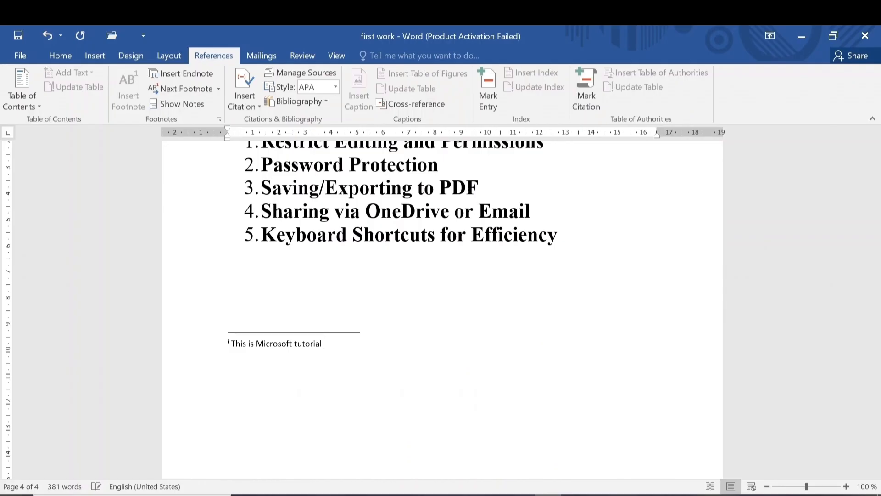
pyautogui.write('A-')
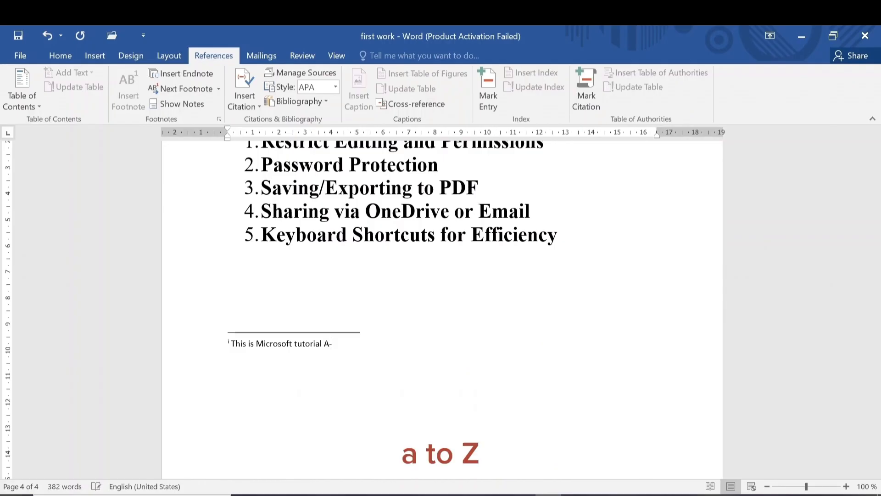
pyautogui.write('Z')
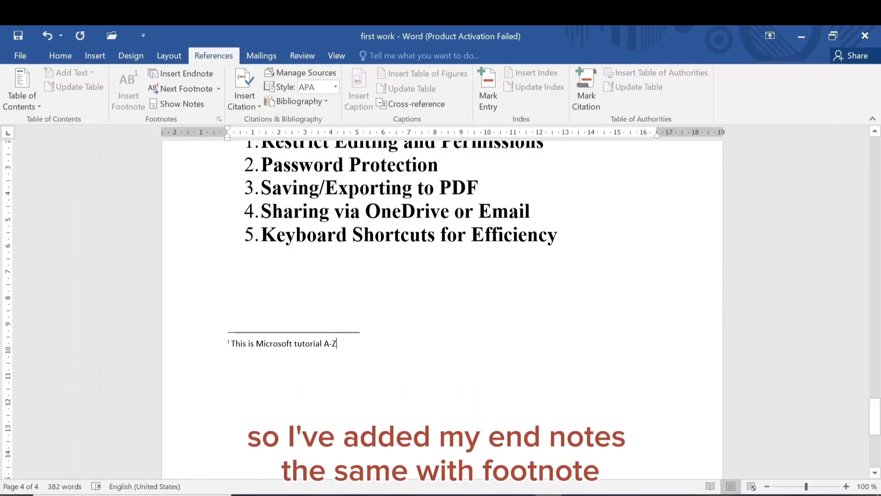
# Try to jump from the endnote to the next footnote in the document
pyautogui.moveTo(877, 420); pyautogui.dragTo(876, 380)
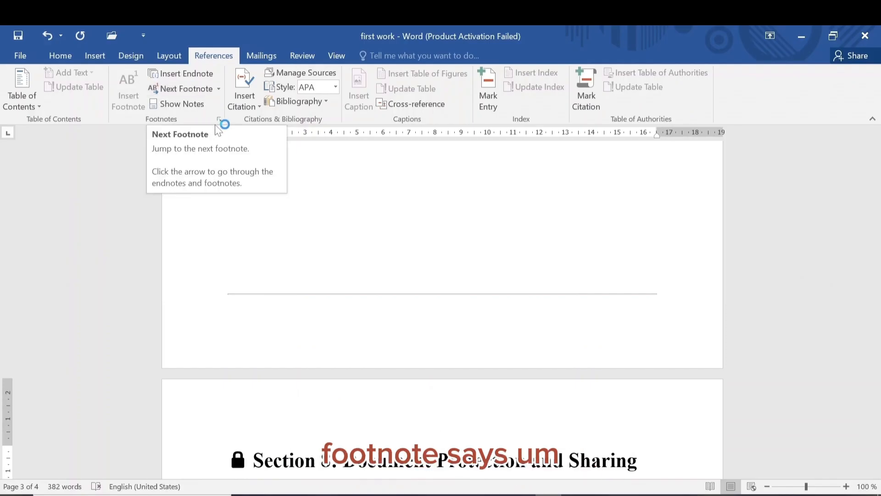
pyautogui.click(196, 90)
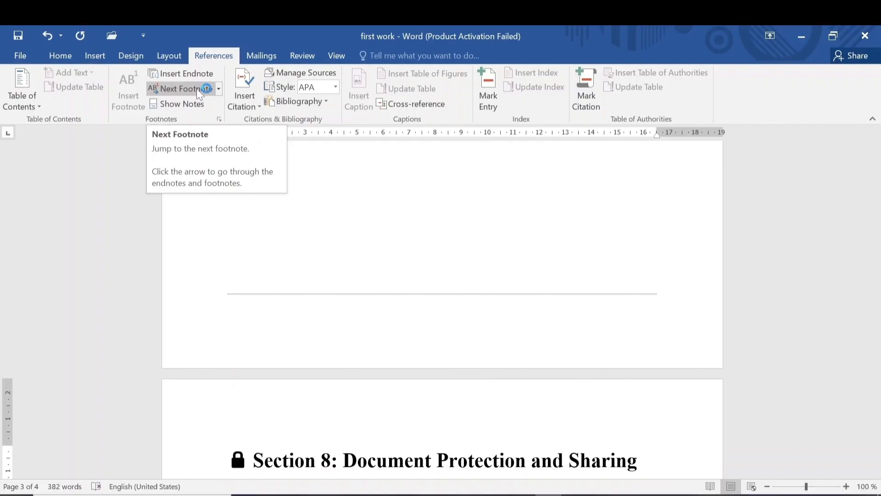
pyautogui.click(217, 89)
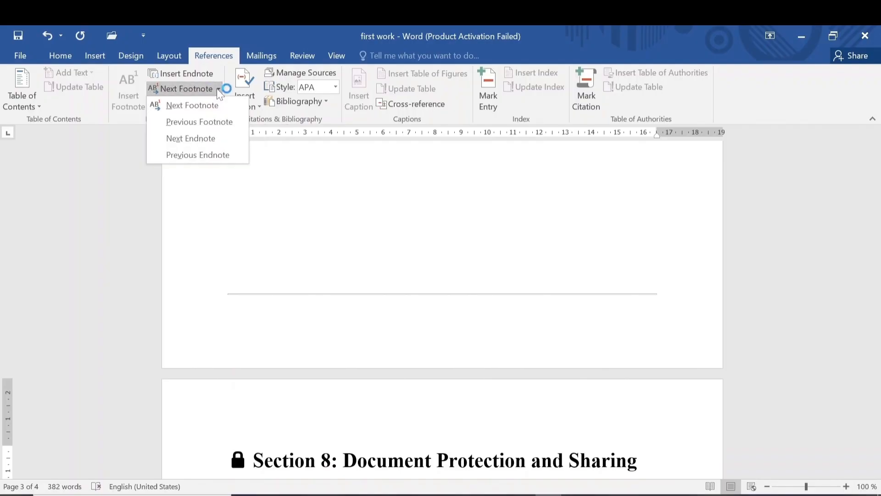
pyautogui.click(212, 104)
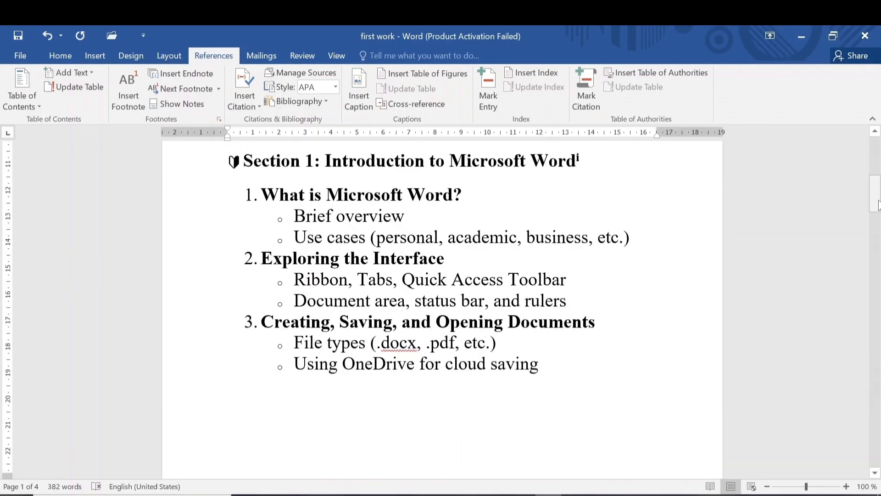
# Delete the endnote reference mark at the end of the Section 1 heading
pyautogui.moveTo(877, 202)
pyautogui.mouseDown()
pyautogui.moveTo(875, 149)
pyautogui.moveTo(878, 188)
pyautogui.mouseUp()
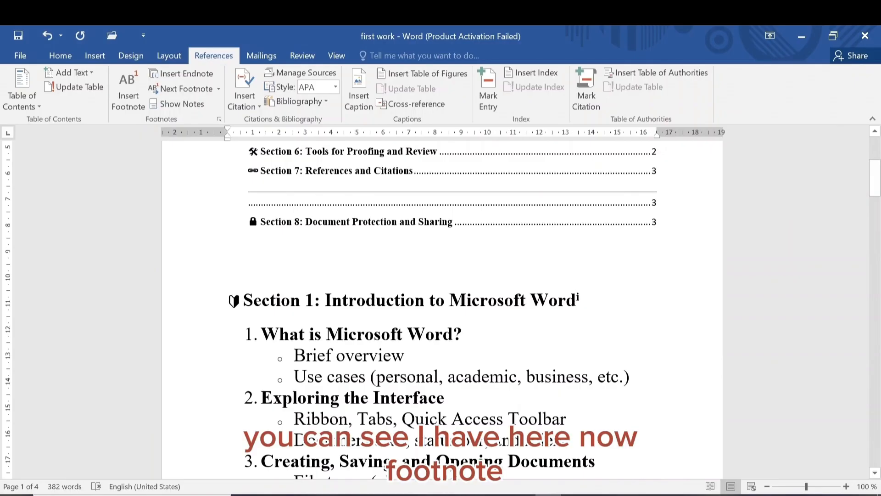
pyautogui.moveTo(577, 301)
pyautogui.mouseDown()
pyautogui.moveTo(450, 300)
pyautogui.moveTo(579, 301)
pyautogui.mouseUp()
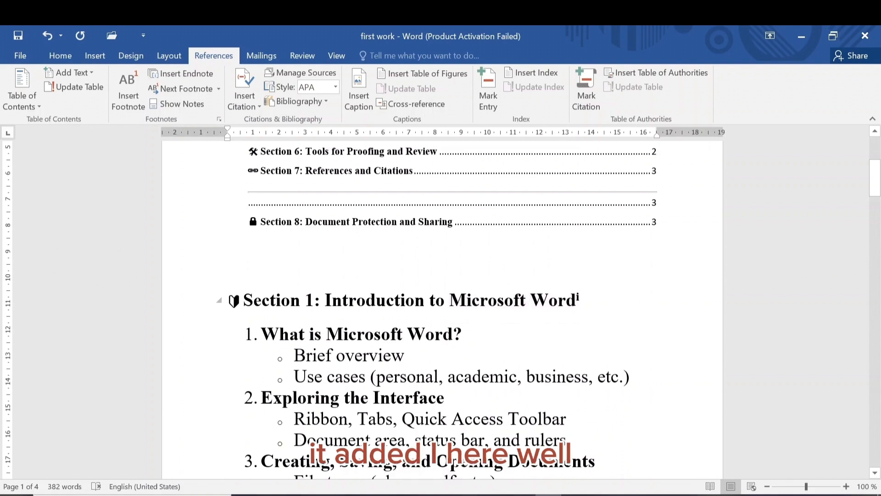
pyautogui.press('BackSpace')
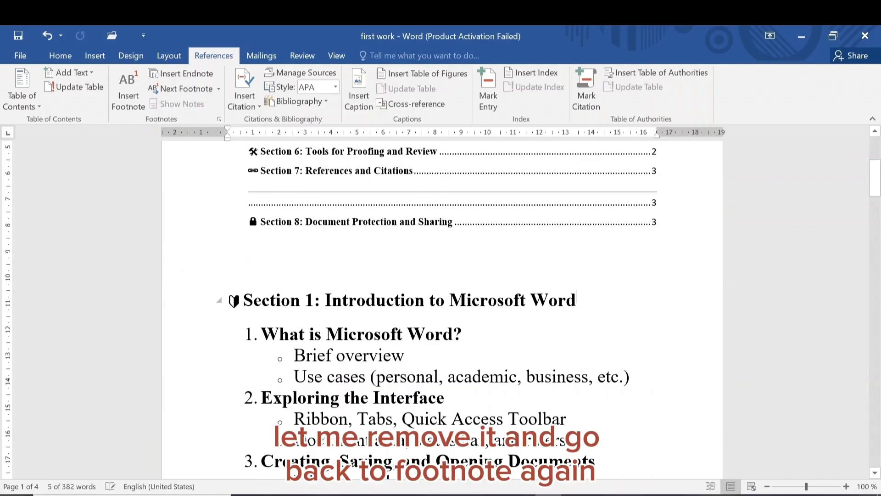
pyautogui.press('BackSpace')
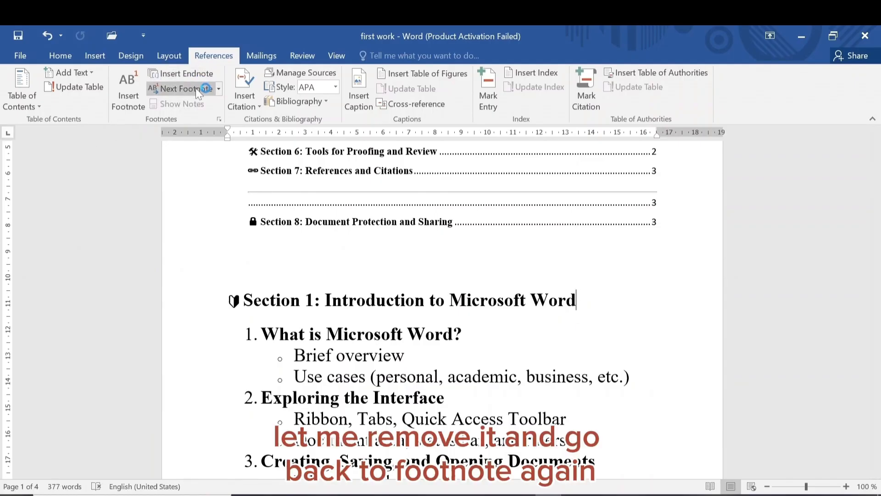
# Try to jump to the next footnote and the next endnote from the Section 1 heading
pyautogui.click(195, 89)
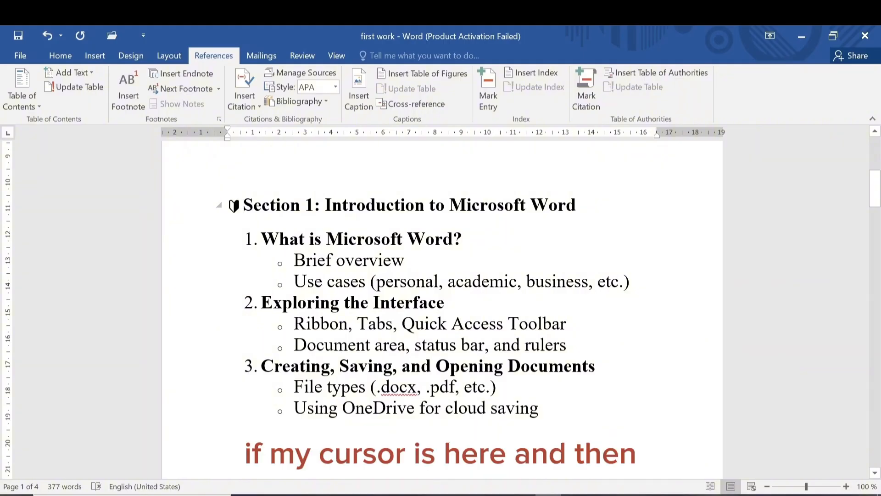
pyautogui.click(254, 206)
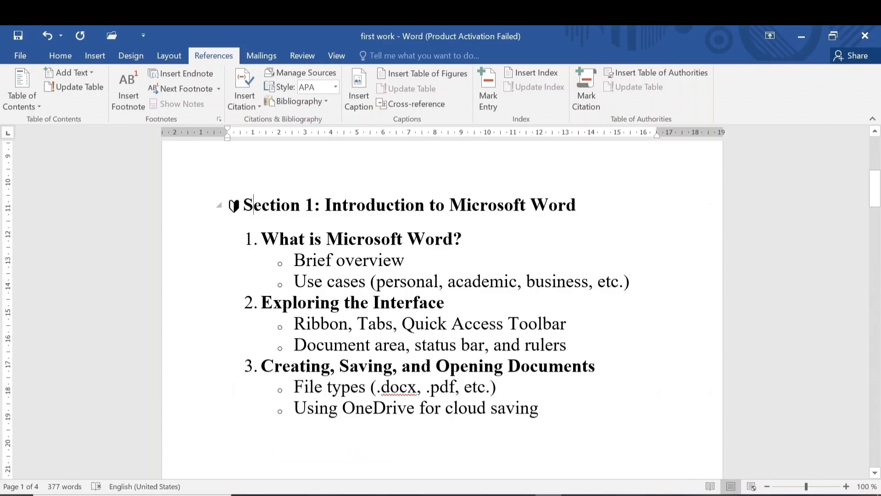
pyautogui.moveTo(253, 205); pyautogui.dragTo(339, 227)
pyautogui.click(278, 238)
pyautogui.doubleClick(262, 259)
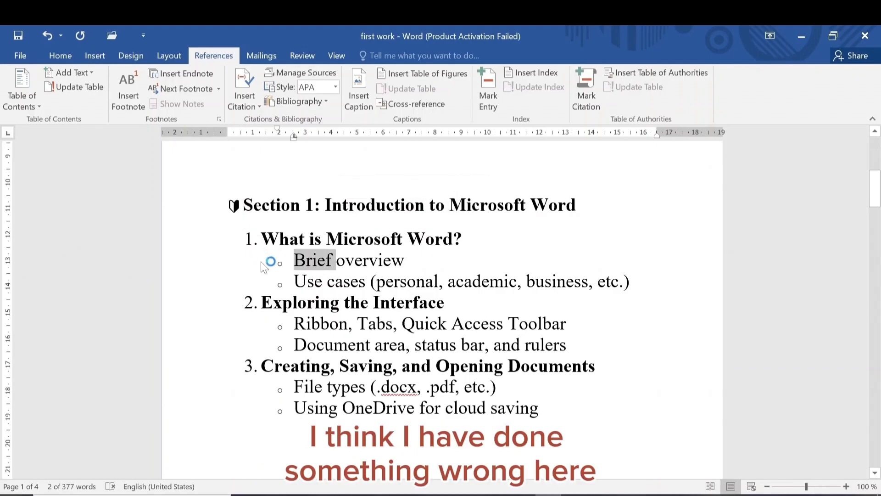
pyautogui.click(270, 260)
pyautogui.click(243, 205)
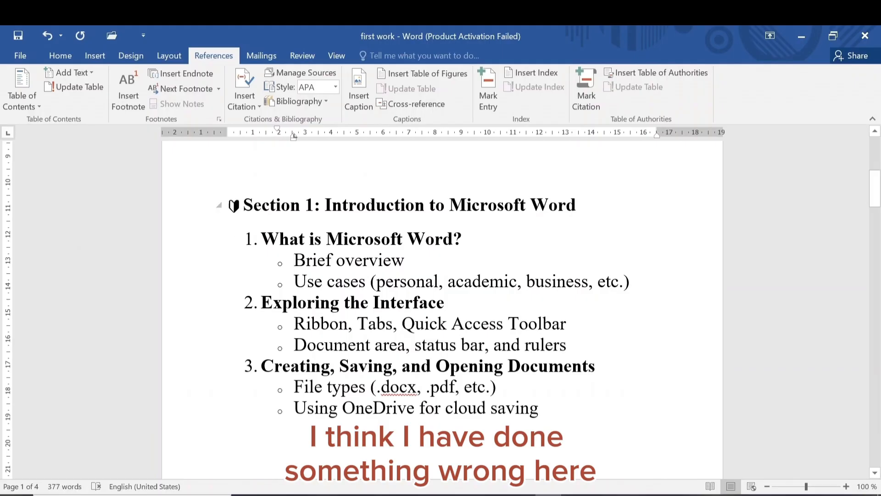
pyautogui.click(199, 90)
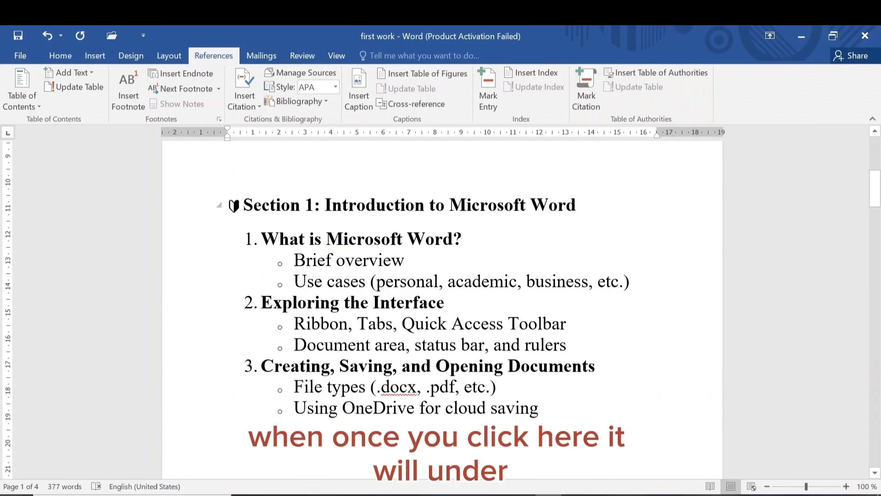
pyautogui.click(221, 88)
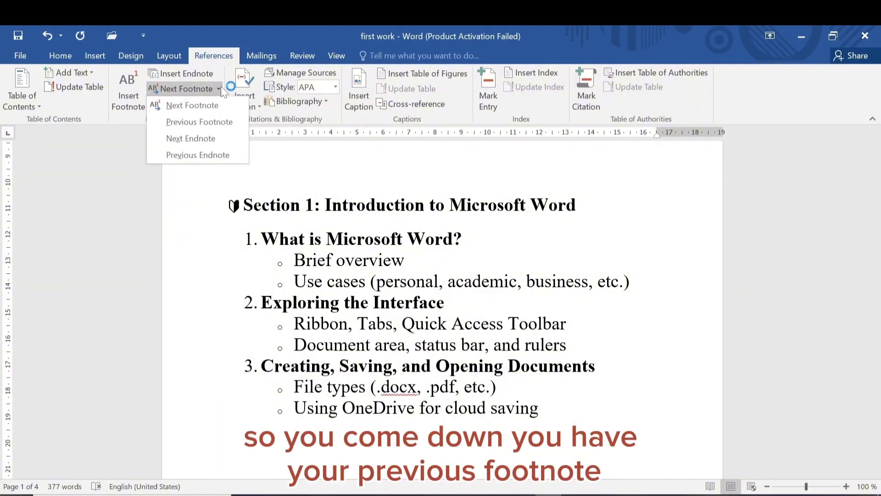
pyautogui.click(217, 138)
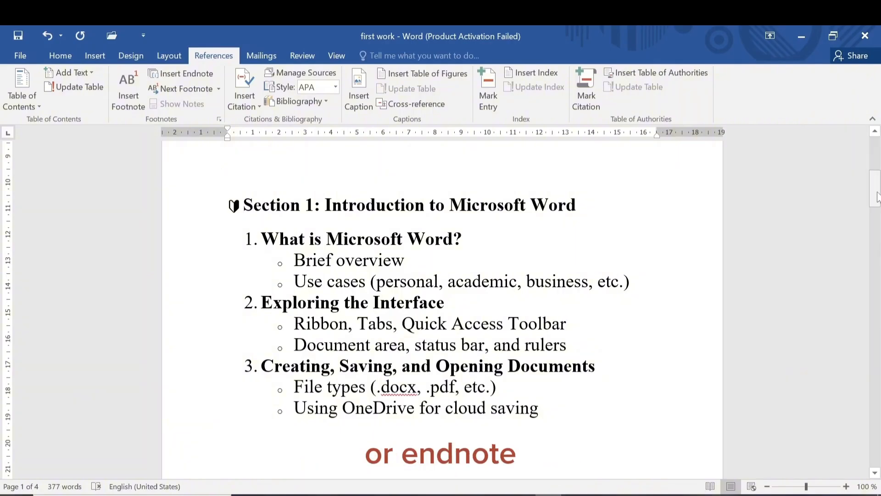
# Go to "Section 7: References and Citations" and look at the options for inserting citations and bibliographies
pyautogui.moveTo(876, 190); pyautogui.dragTo(880, 351)
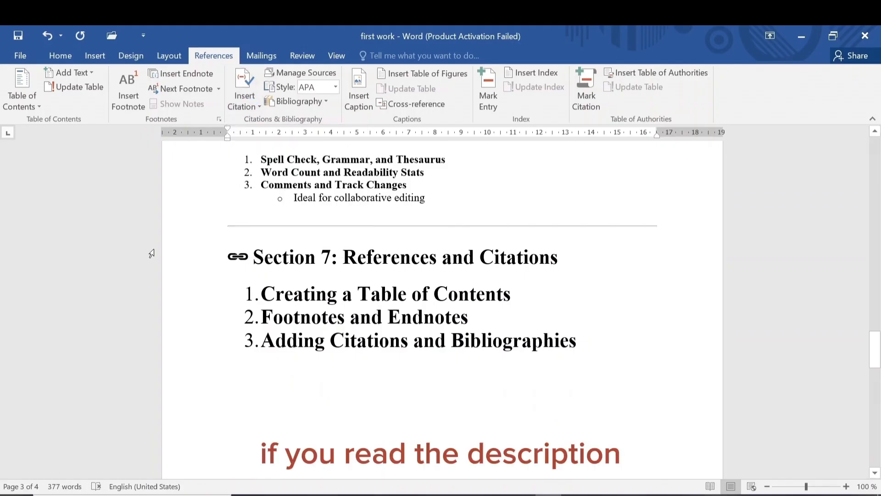
pyautogui.click(249, 100)
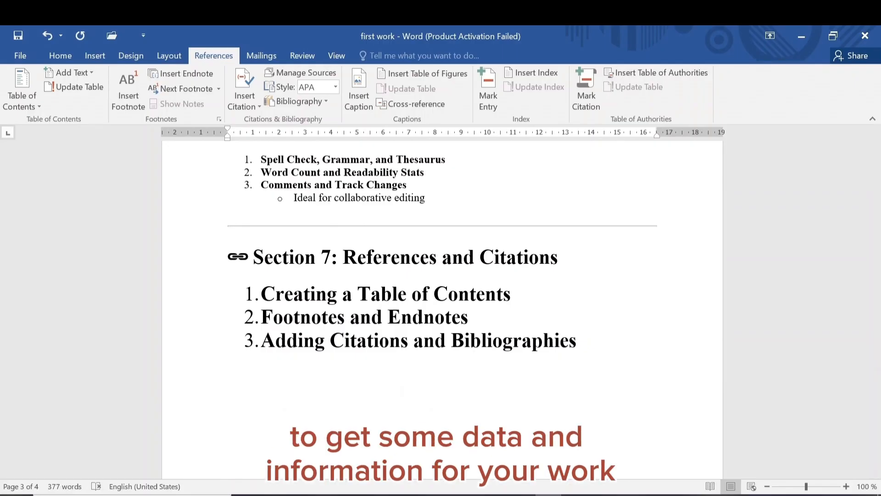
pyautogui.click(244, 103)
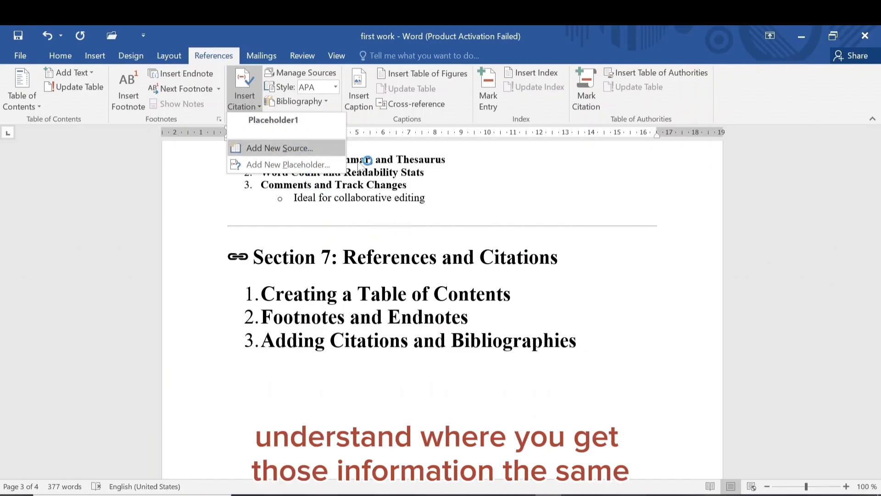
pyautogui.click(514, 217)
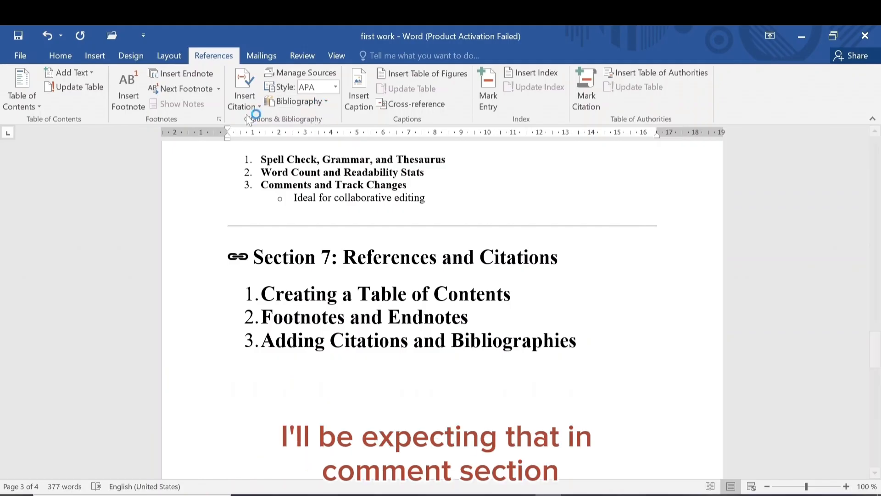
pyautogui.click(301, 104)
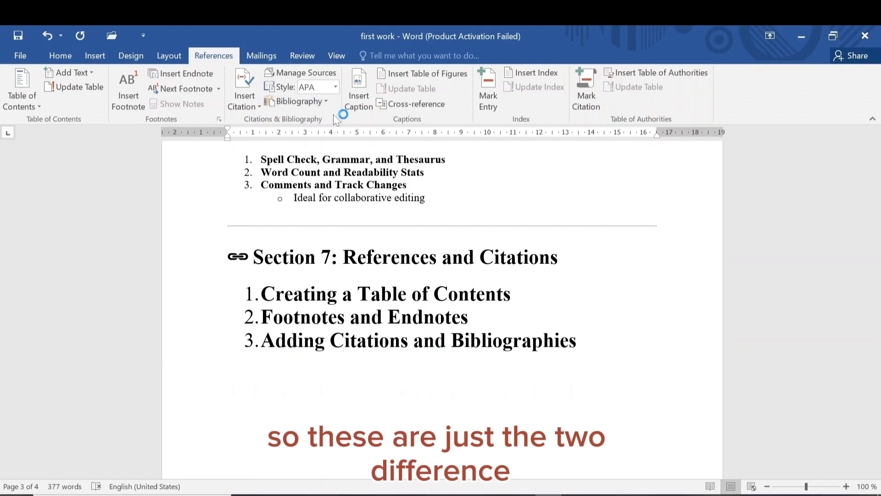
# Examine the Book fields and available source types for a new citation source, and close it without creating one
pyautogui.click(247, 98)
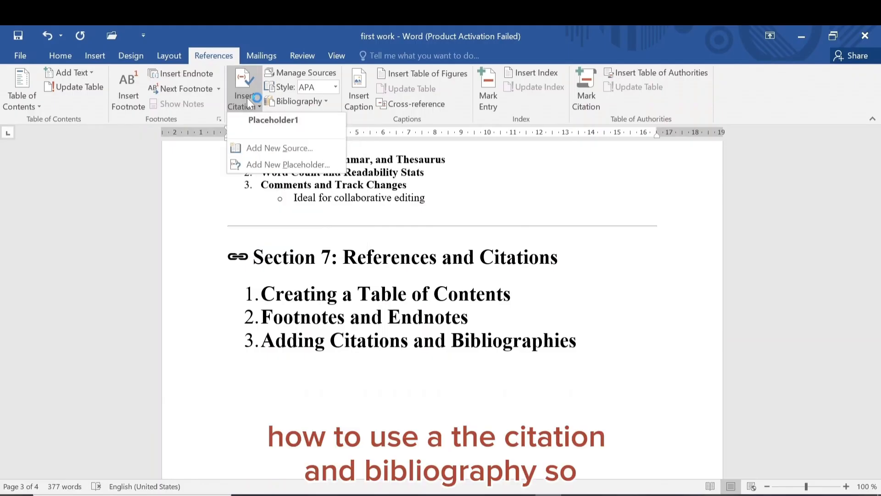
pyautogui.click(279, 147)
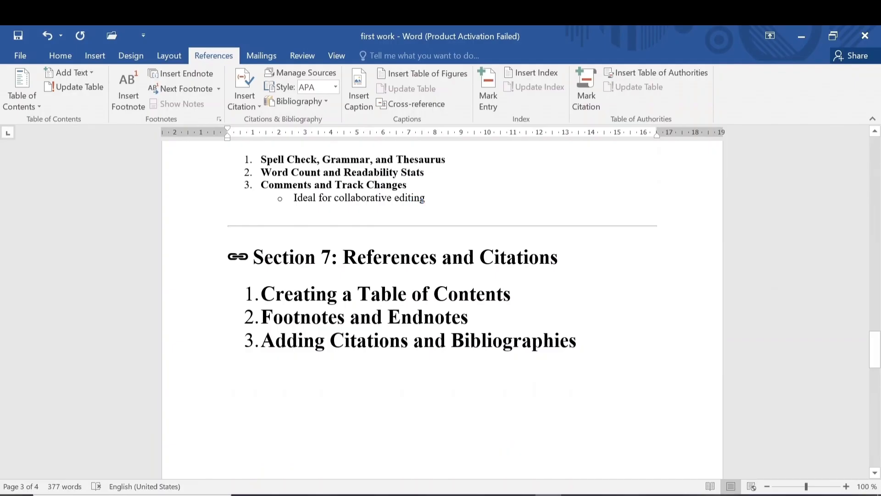
pyautogui.click(245, 98)
pyautogui.click(271, 148)
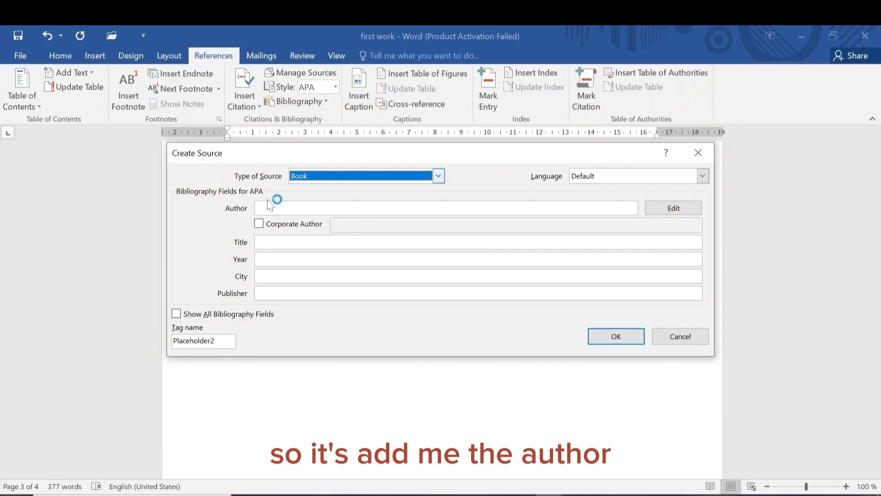
pyautogui.click(427, 209)
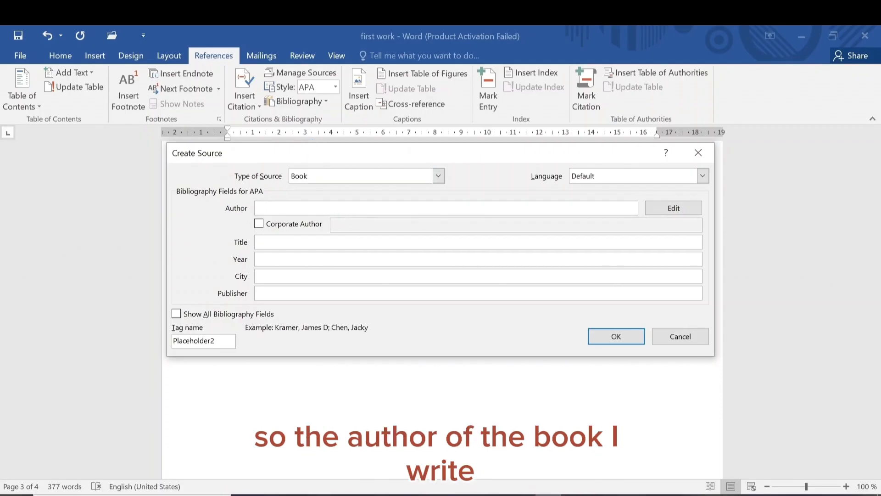
pyautogui.click(437, 175)
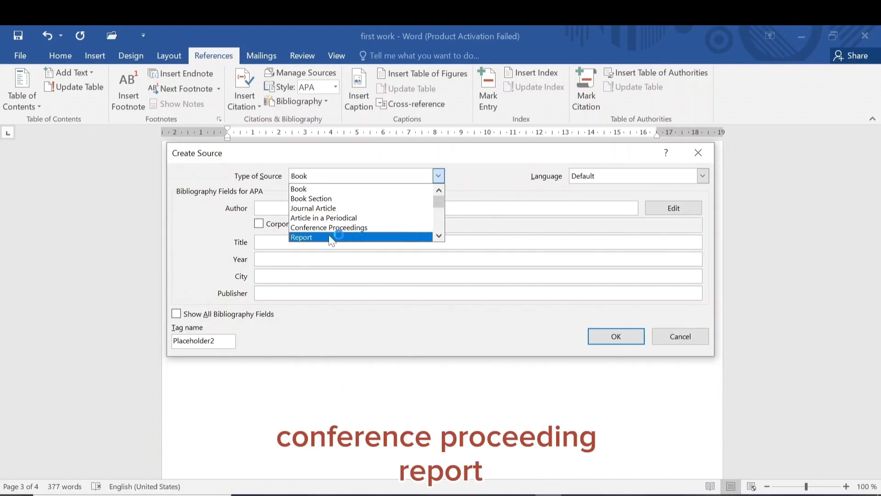
pyautogui.click(454, 173)
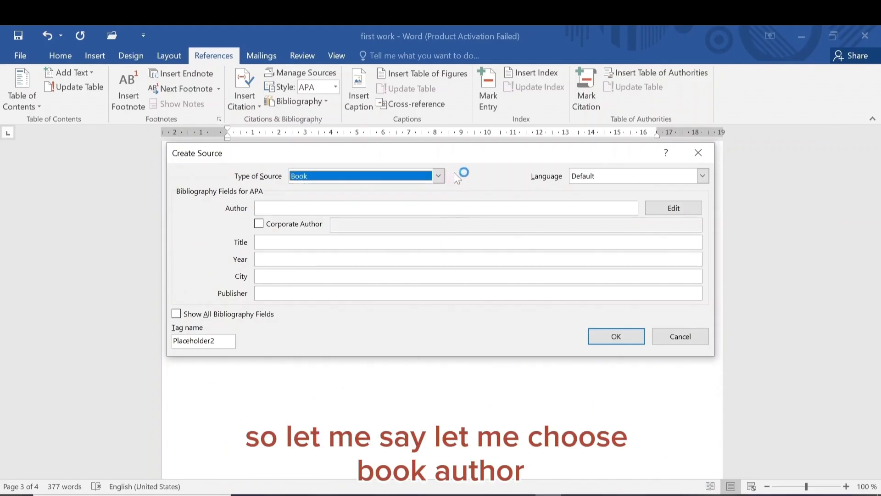
pyautogui.click(346, 209)
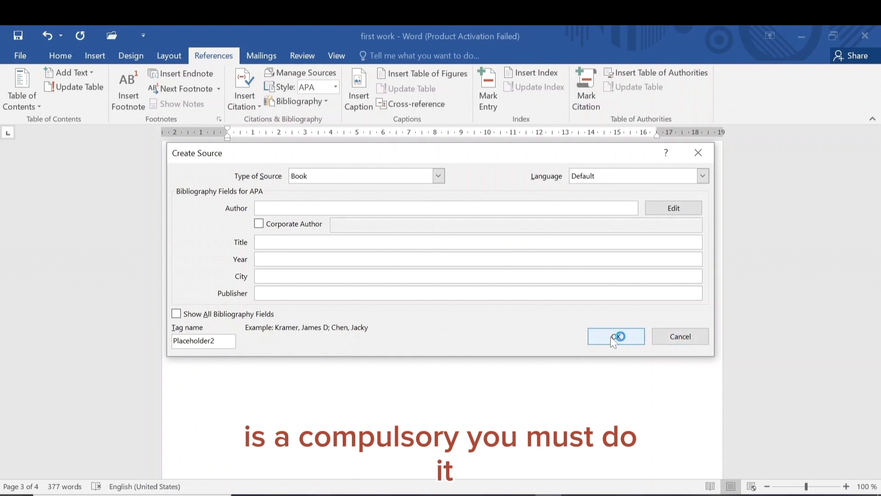
pyautogui.click(682, 339)
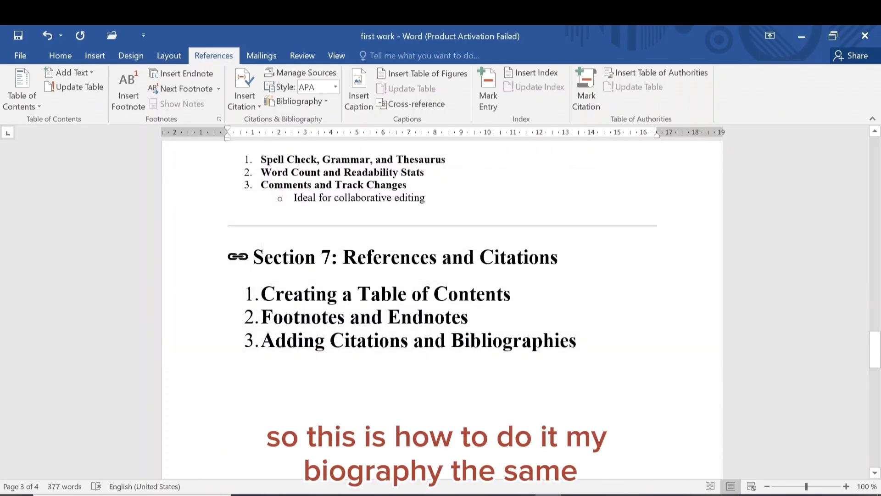
# View the built-in bibliography layouts without inserting one
pyautogui.click(307, 102)
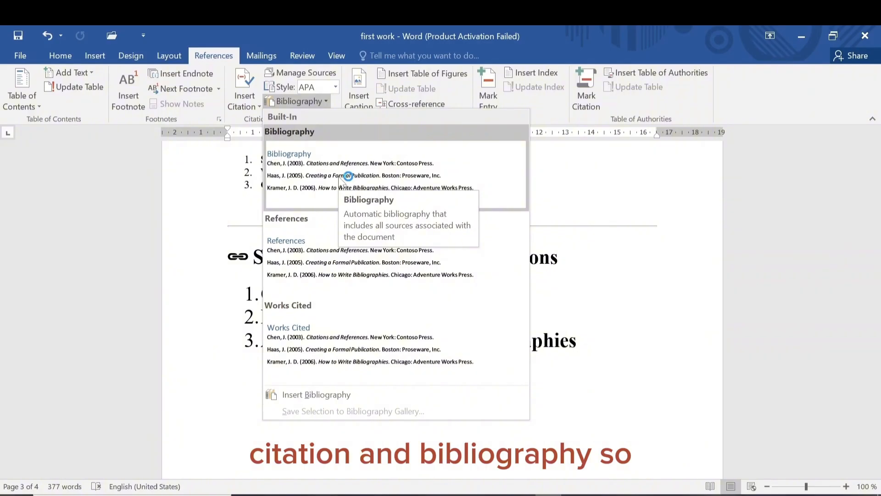
pyautogui.click(580, 178)
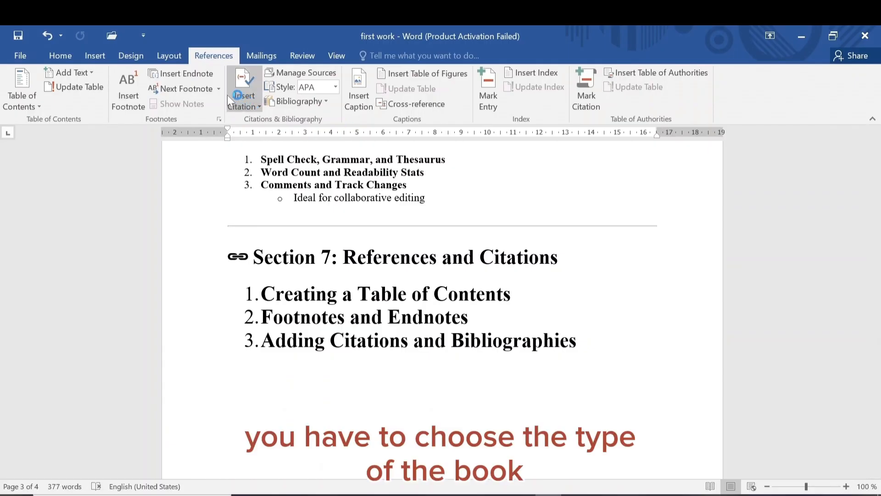
# Browse the full list of source types for a new citation source, down to the web and media types, and cancel
pyautogui.click(244, 101)
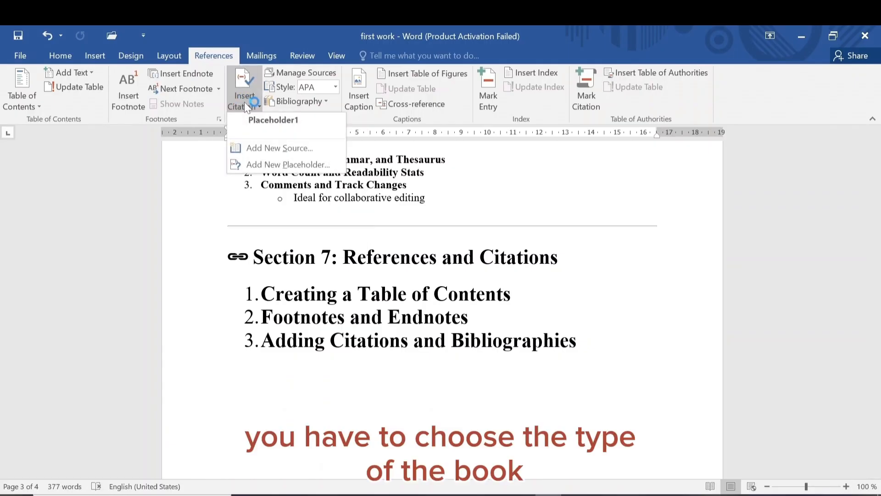
pyautogui.click(268, 145)
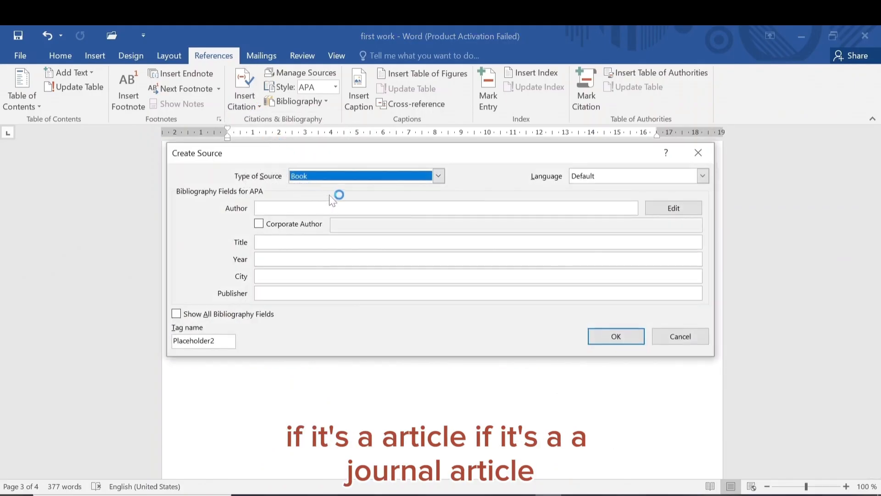
pyautogui.click(439, 176)
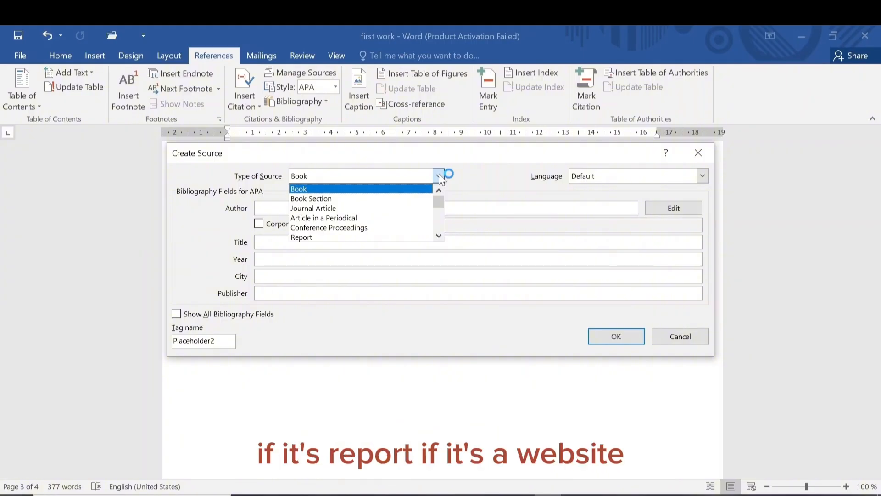
pyautogui.moveTo(439, 201); pyautogui.dragTo(443, 215)
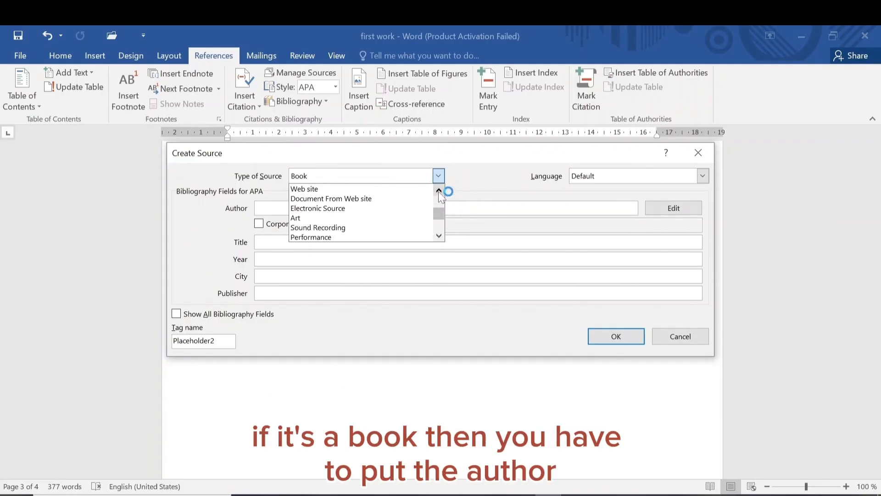
pyautogui.click(438, 191)
pyautogui.click(438, 176)
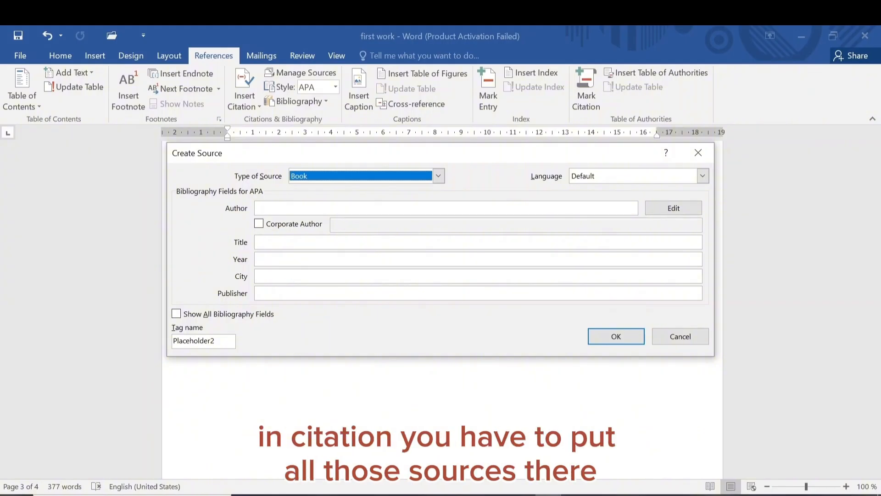
pyautogui.click(680, 336)
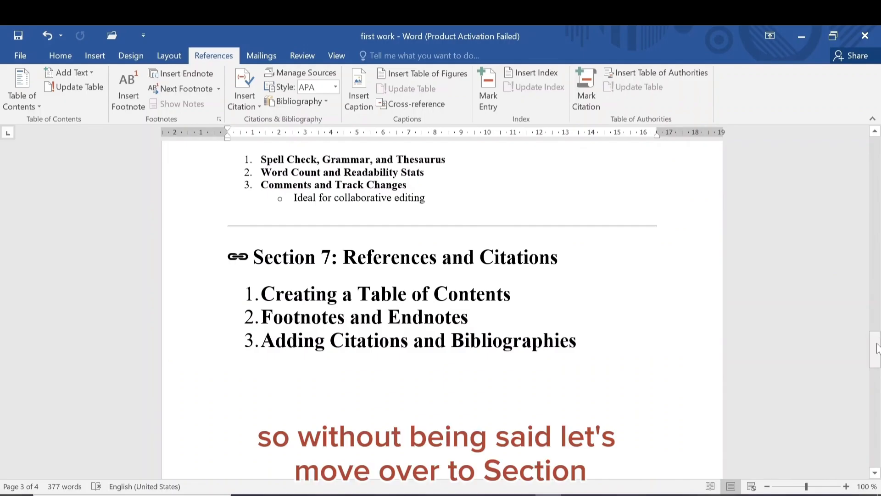
# Start enforcing the read-only restriction on the document with the Password method, entering and confirming a new password
pyautogui.moveTo(877, 352); pyautogui.dragTo(877, 408)
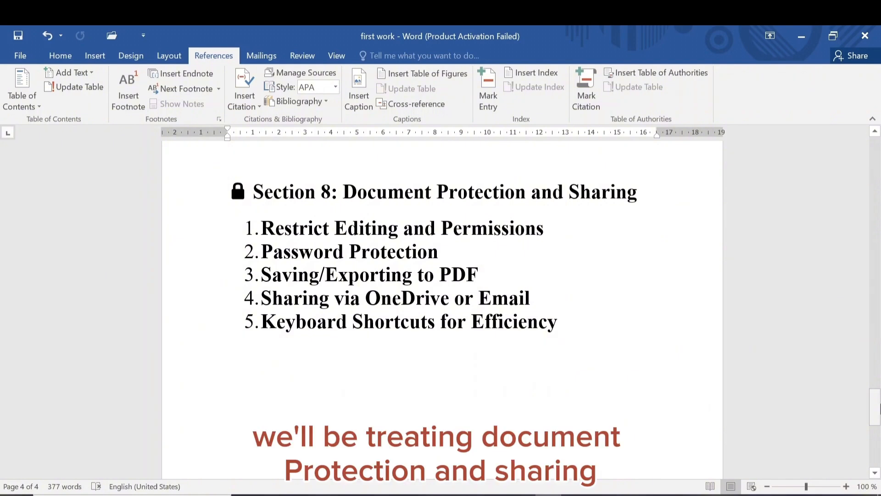
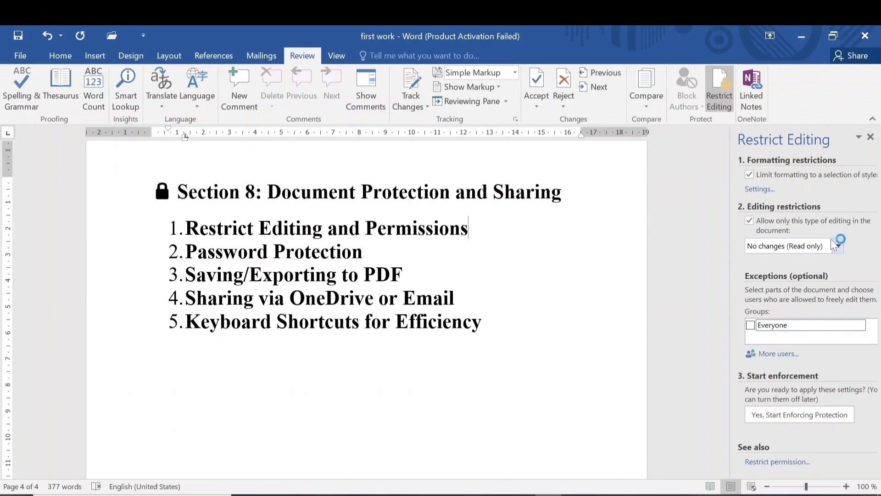
pyautogui.click(809, 416)
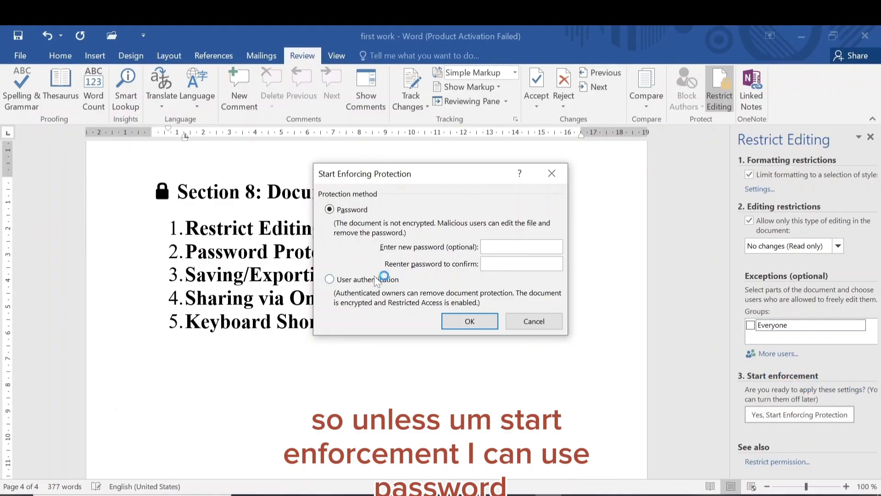
pyautogui.click(330, 279)
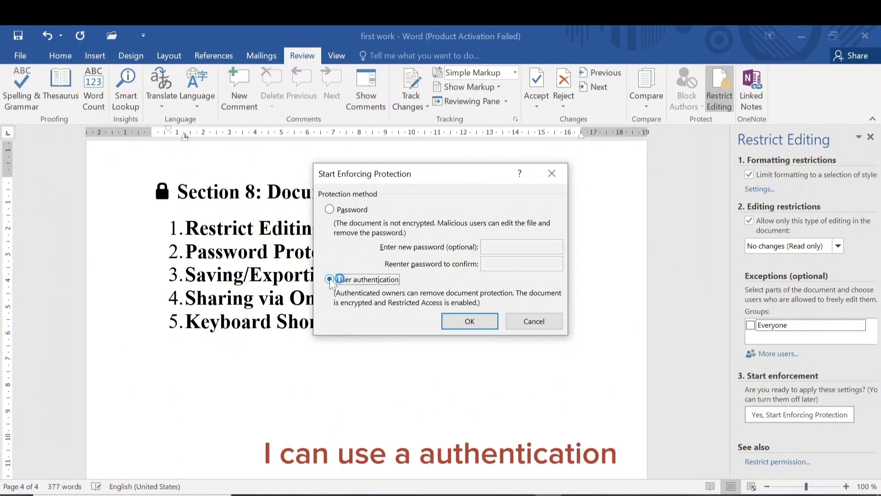
pyautogui.click(330, 209)
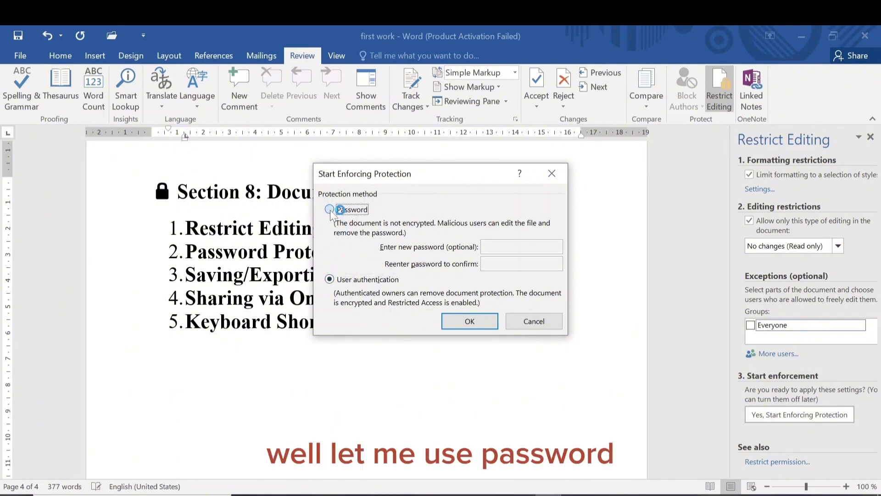
pyautogui.click(504, 248)
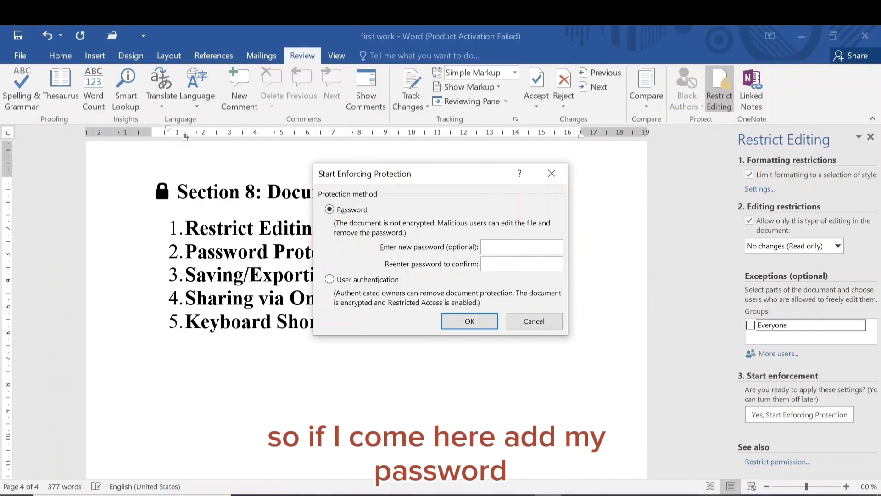
pyautogui.write('•••••')
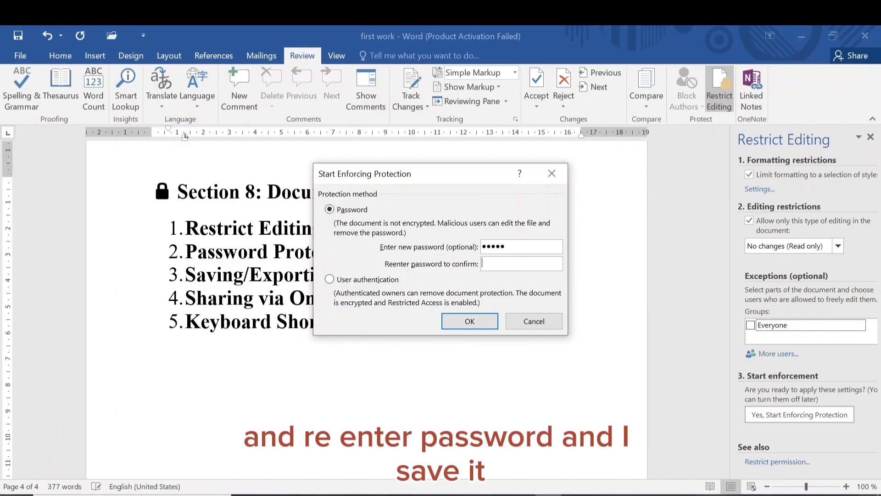
pyautogui.press('Tab')
pyautogui.write('•••••')
pyautogui.click(469, 322)
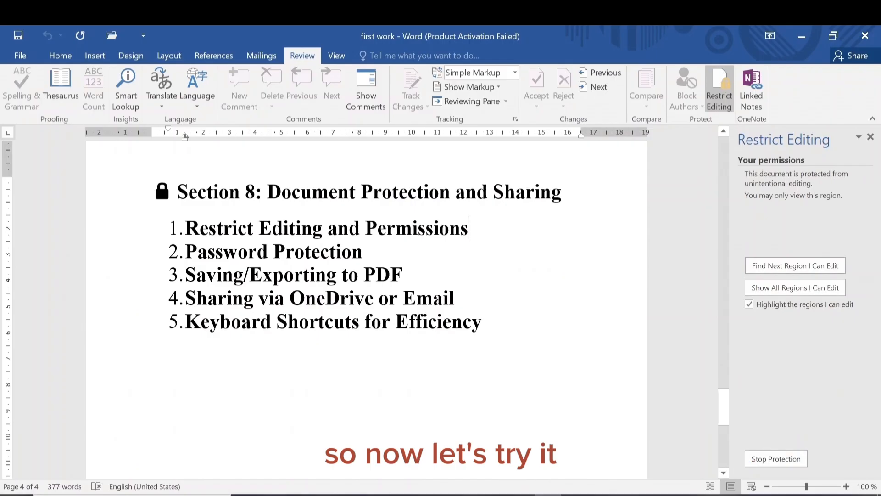
# Test the protection by trying to delete text in "Restrict Editing and Permissions" and checking whether its font formatting can be changed
pyautogui.press('BackSpace')
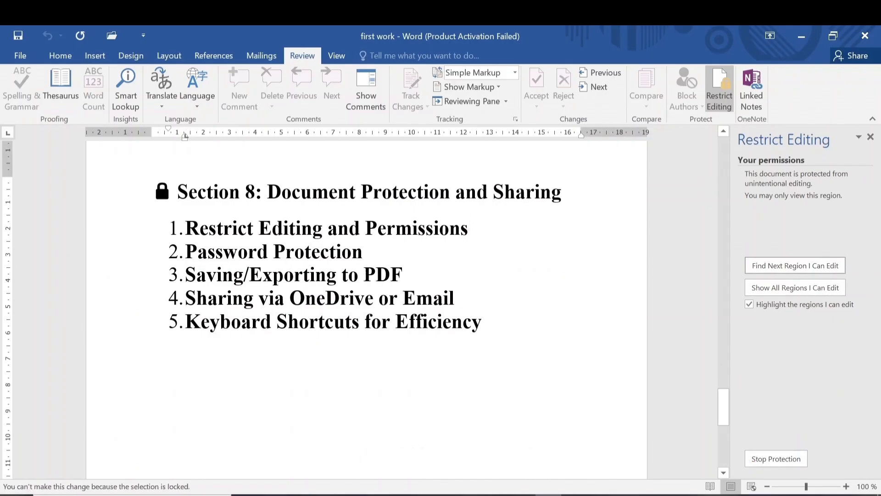
pyautogui.click(362, 252)
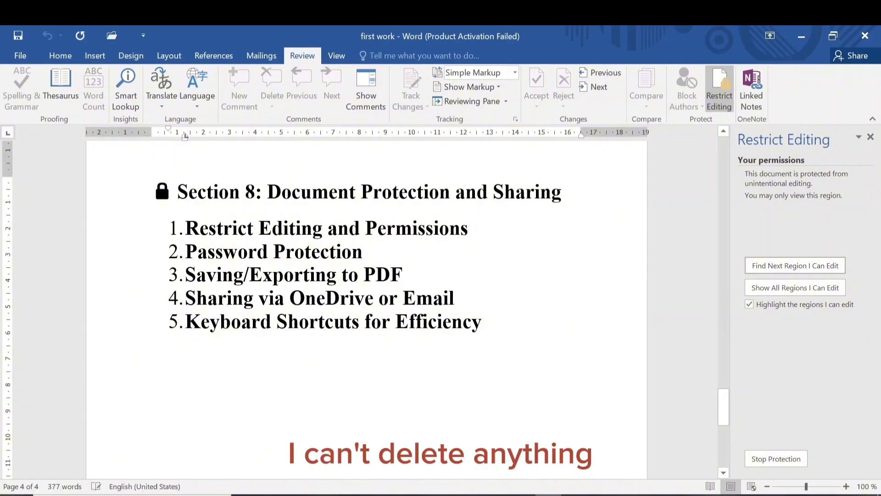
pyautogui.moveTo(468, 229); pyautogui.dragTo(186, 228)
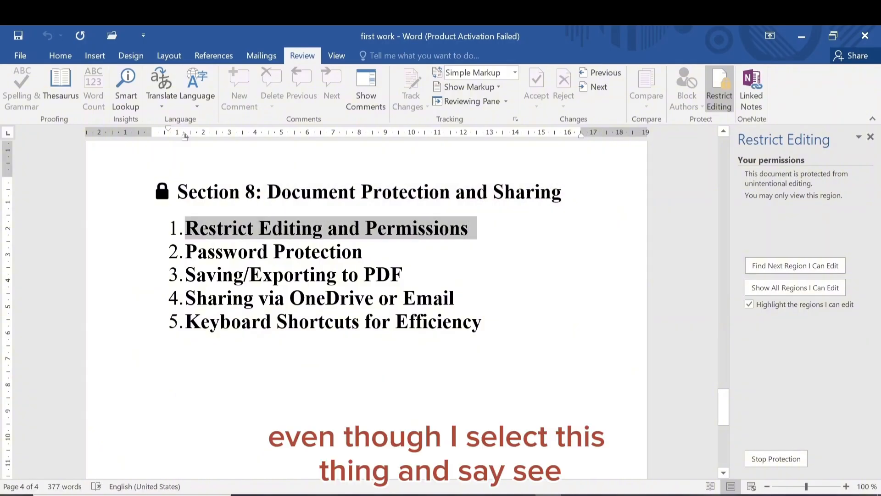
pyautogui.click(50, 55)
pyautogui.click(50, 77)
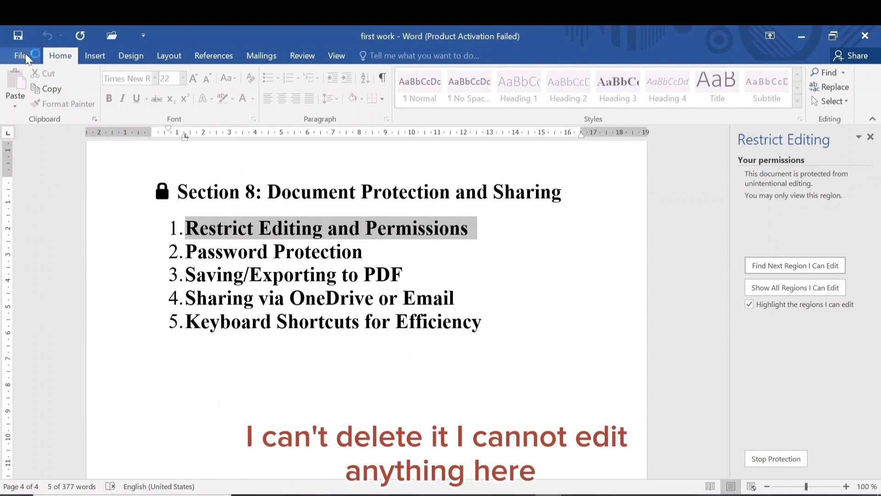
pyautogui.click(302, 56)
pyautogui.click(388, 229)
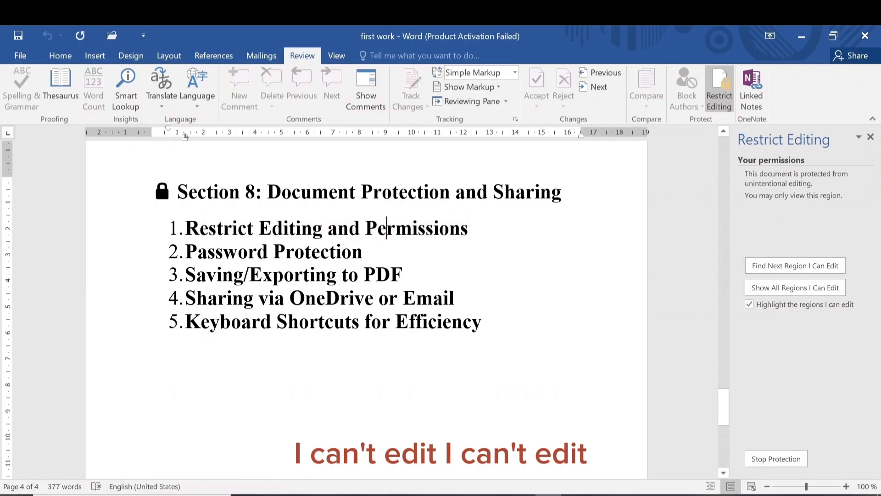
pyautogui.press('BackSpace')
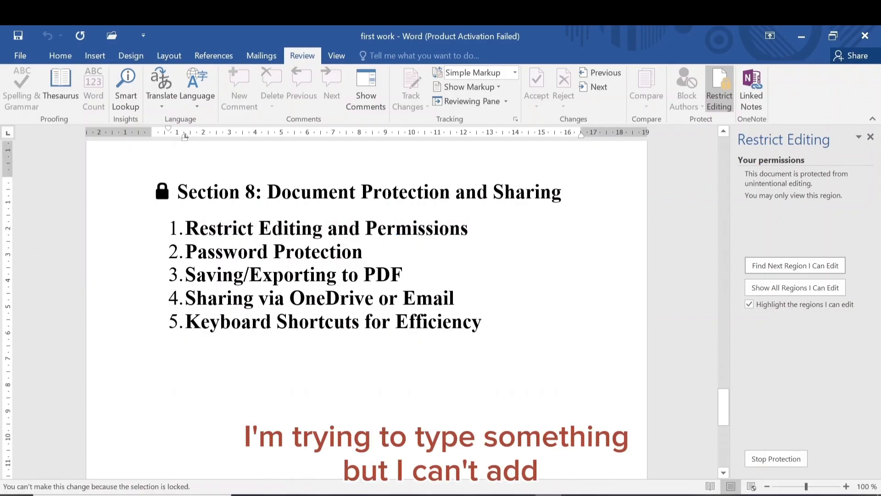
pyautogui.press('BackSpace')
pyautogui.press('BackSpace')
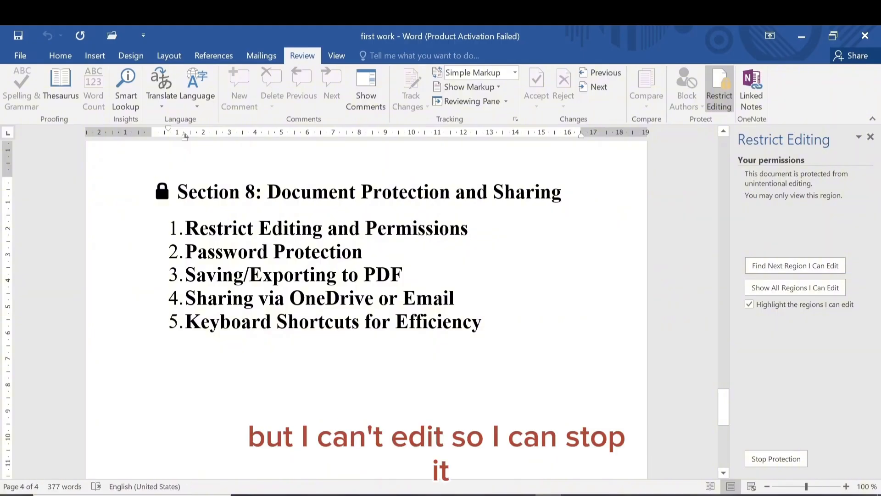
# Stop the document protection by entering the protection password
pyautogui.click(782, 460)
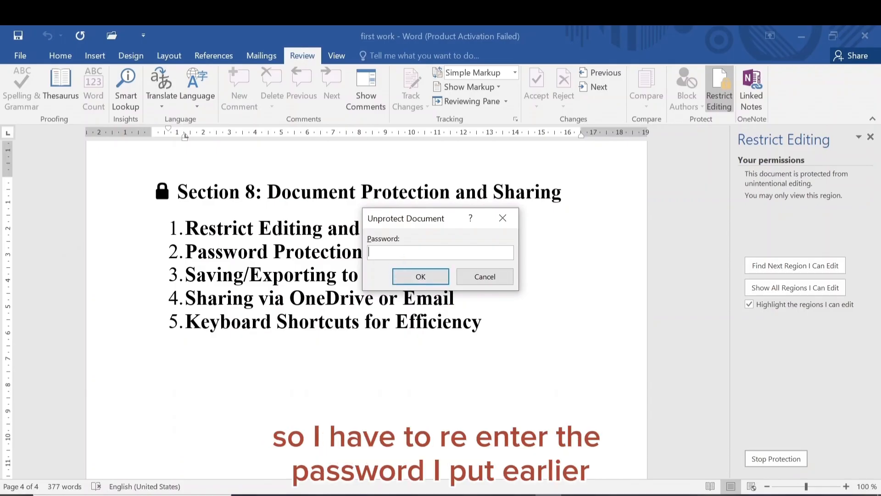
pyautogui.write('••••')
pyautogui.click(414, 274)
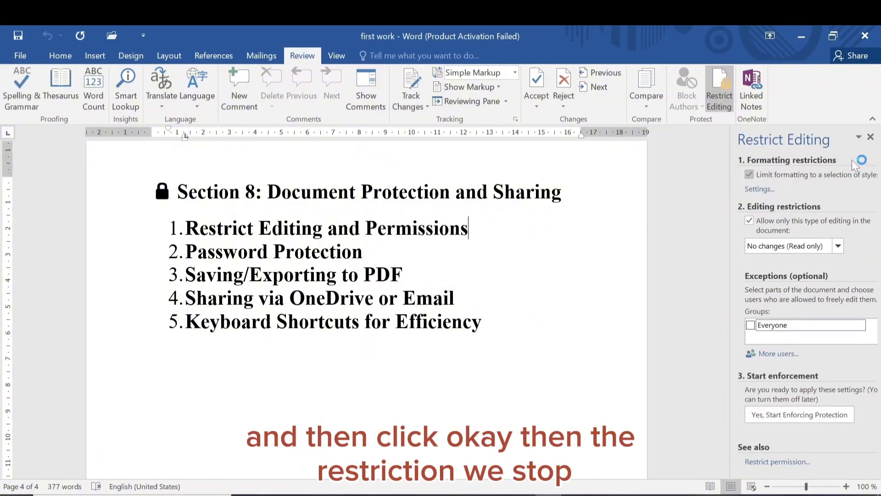
# Turn off both the formatting restrictions and the editing restrictions, and close the Restrict Editing settings
pyautogui.click(747, 190)
pyautogui.click(748, 220)
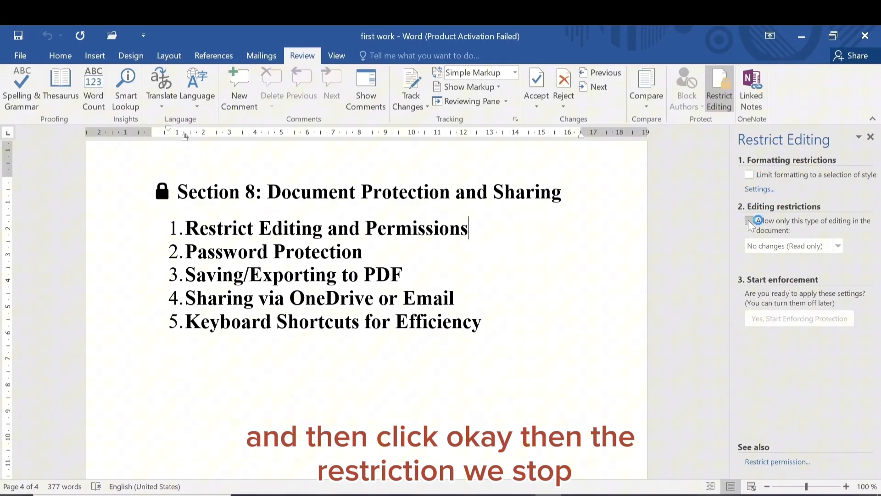
pyautogui.click(870, 137)
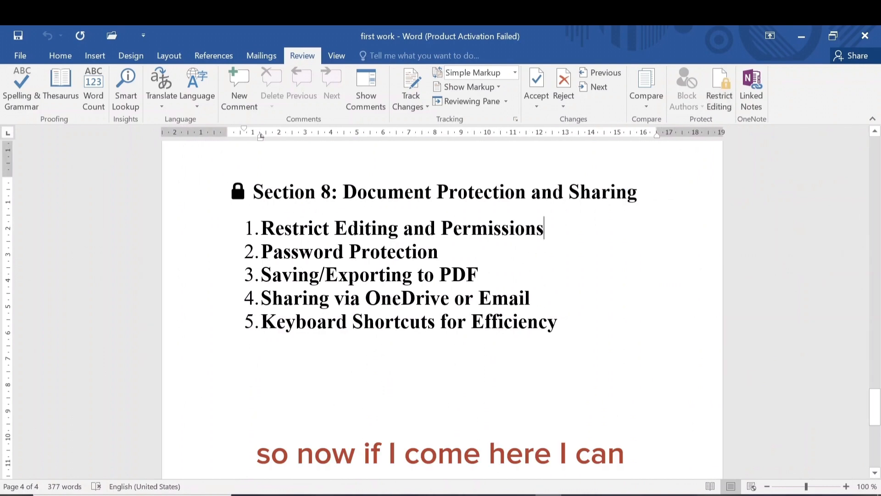
# Delete the last five letters of "Restrict Editing and Permissions" and undo the deletion
pyautogui.press('BackSpace')
pyautogui.press('BackSpace')
pyautogui.press('BackSpace')
pyautogui.press('BackSpace')
pyautogui.press('BackSpace')
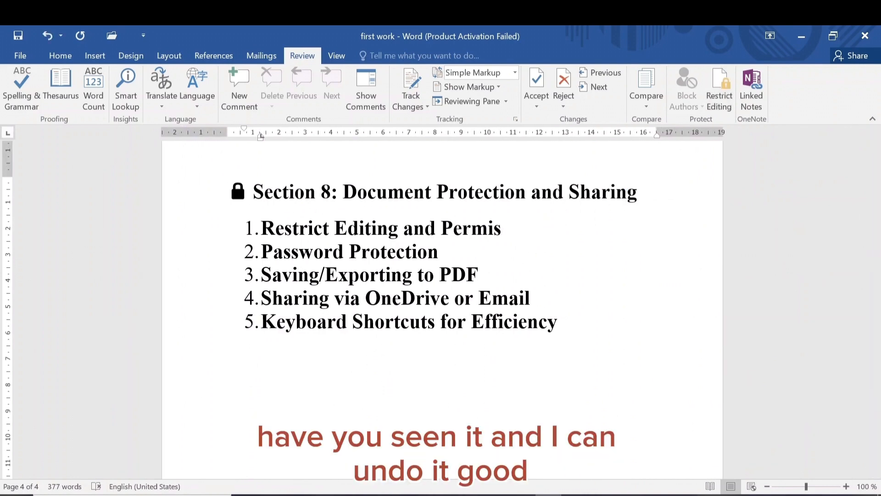
pyautogui.hotkey('ctrl', 'z')
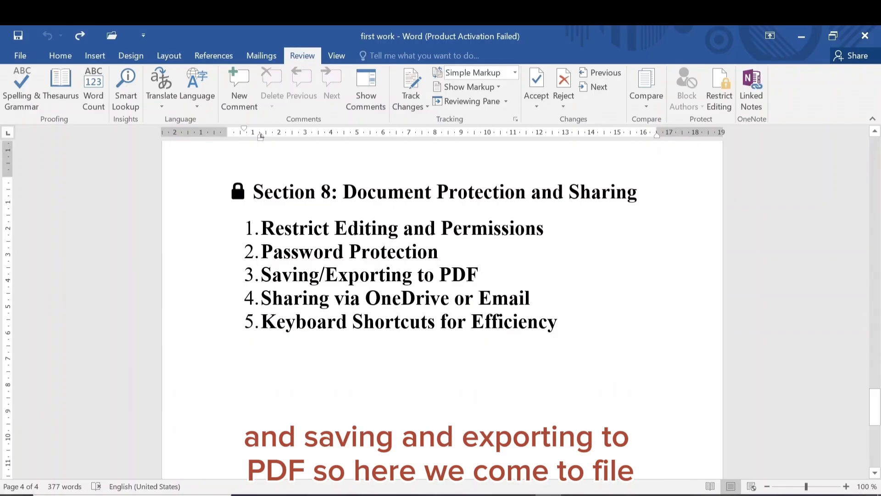
# Examine the PDF/XPS export settings and the file types offered for "first work", and close without publishing
pyautogui.click(18, 54)
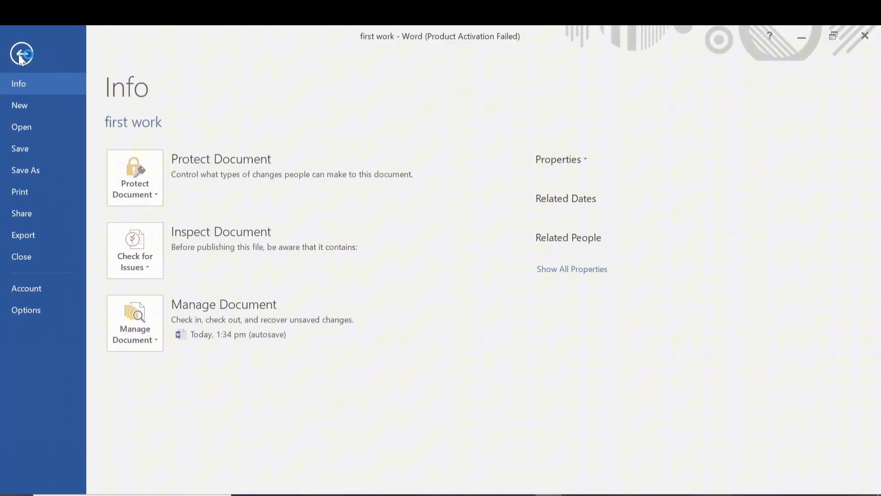
pyautogui.click(29, 236)
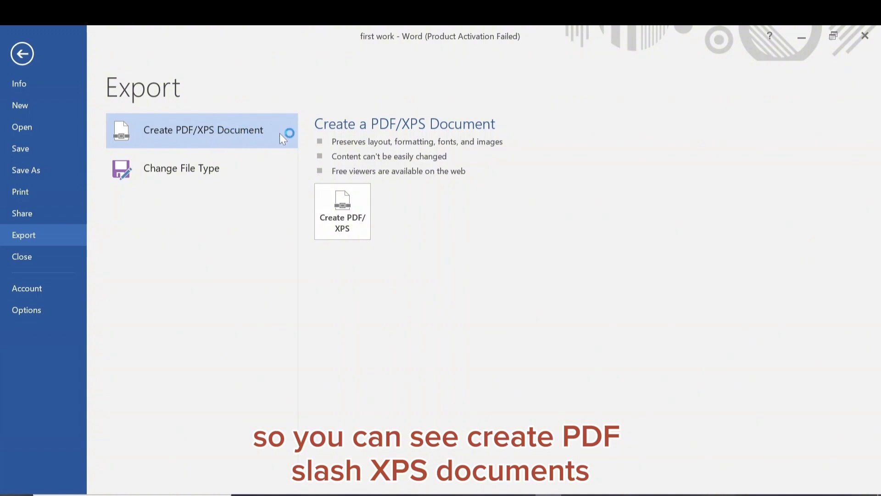
pyautogui.click(341, 207)
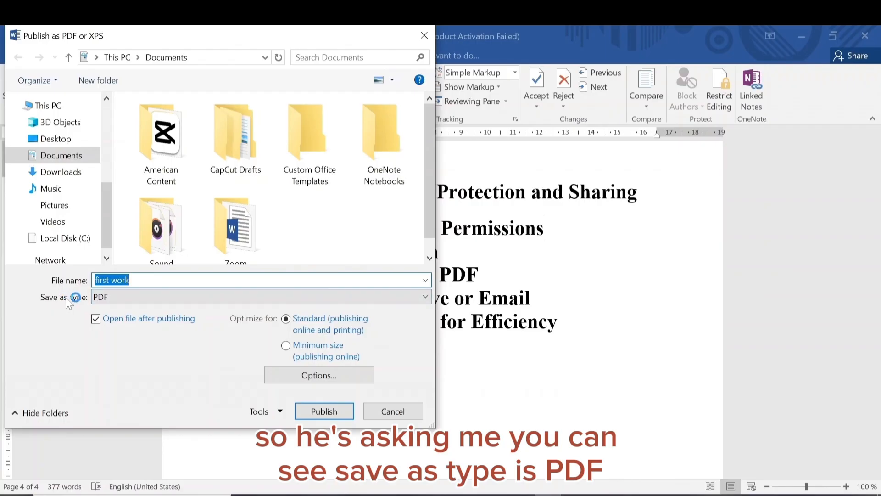
pyautogui.click(136, 297)
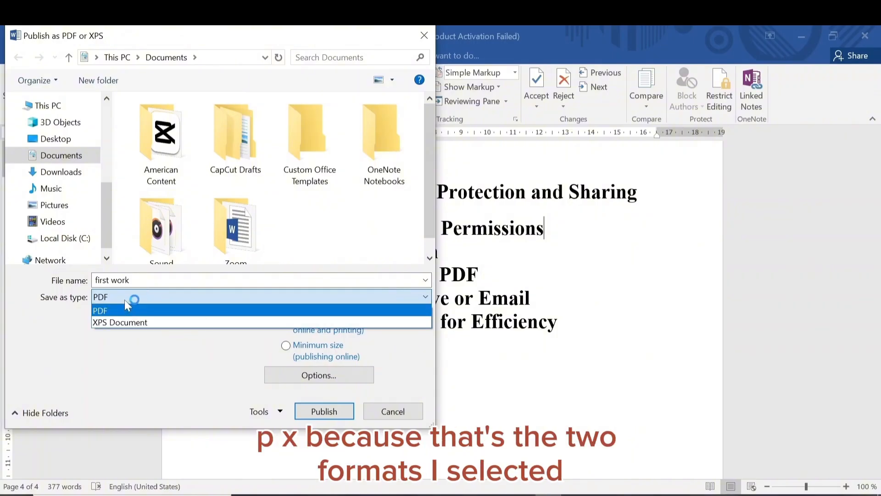
pyautogui.click(125, 307)
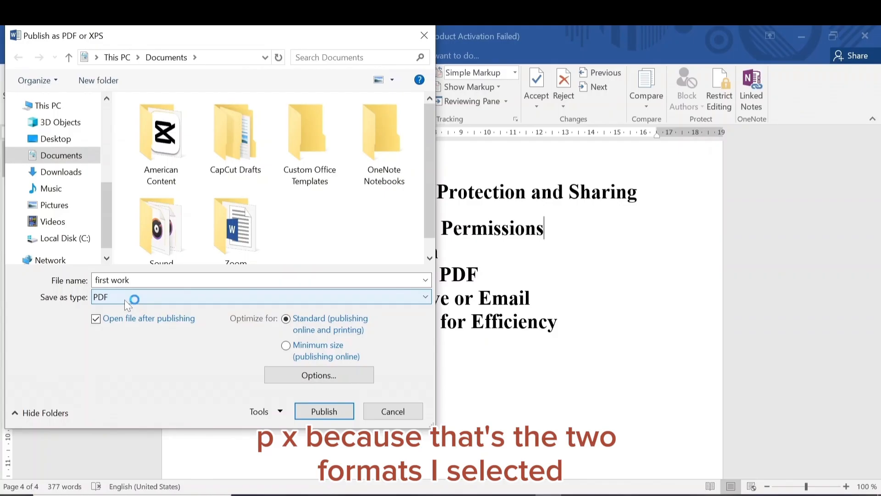
pyautogui.click(423, 37)
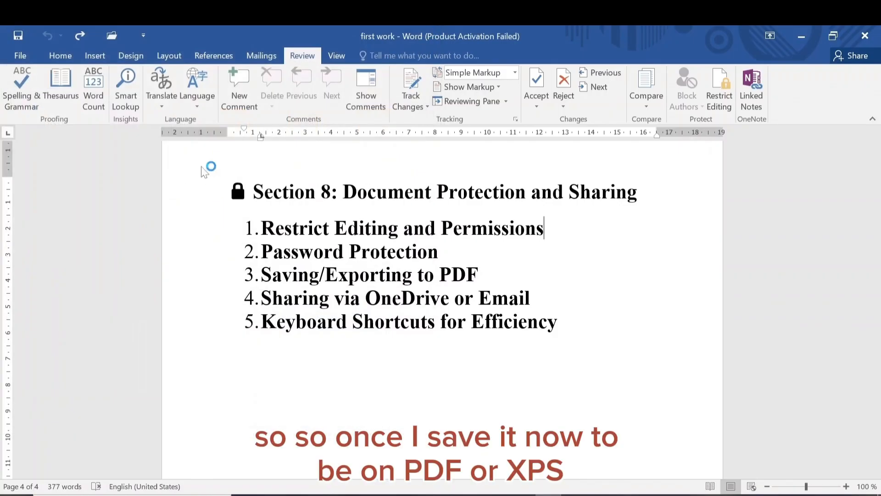
# Review the Export options for the document once more and return to the text
pyautogui.click(21, 56)
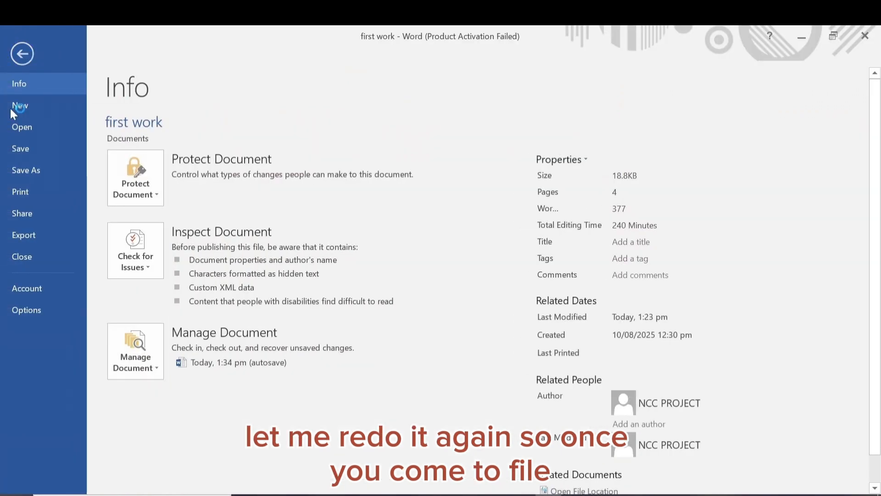
pyautogui.click(35, 235)
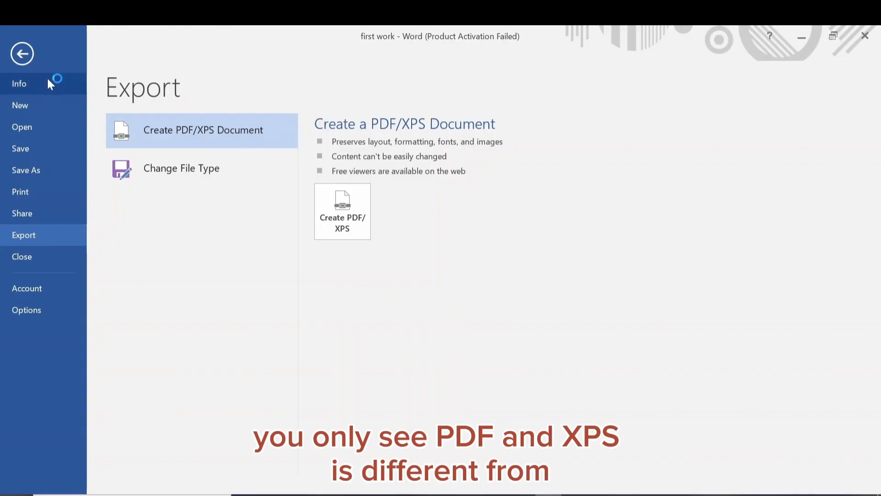
pyautogui.click(19, 54)
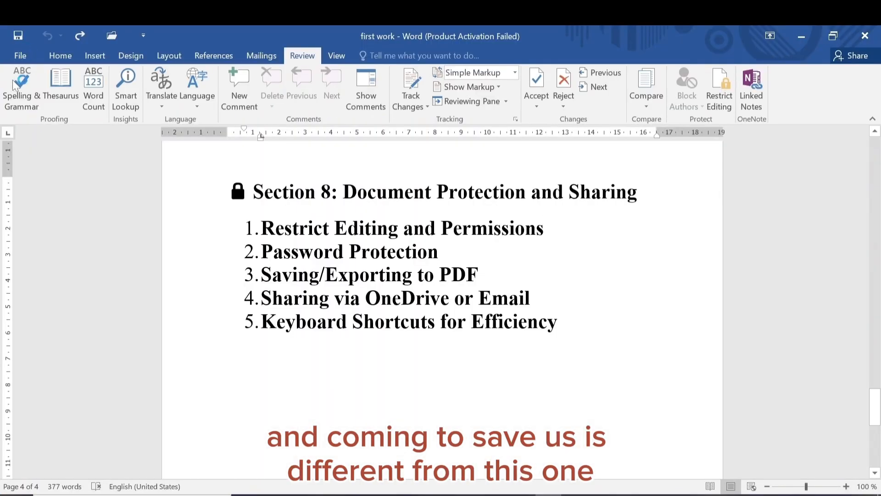
# Examine the file types available when saving a copy of "first work" on This PC, and cancel without saving
pyautogui.click(19, 55)
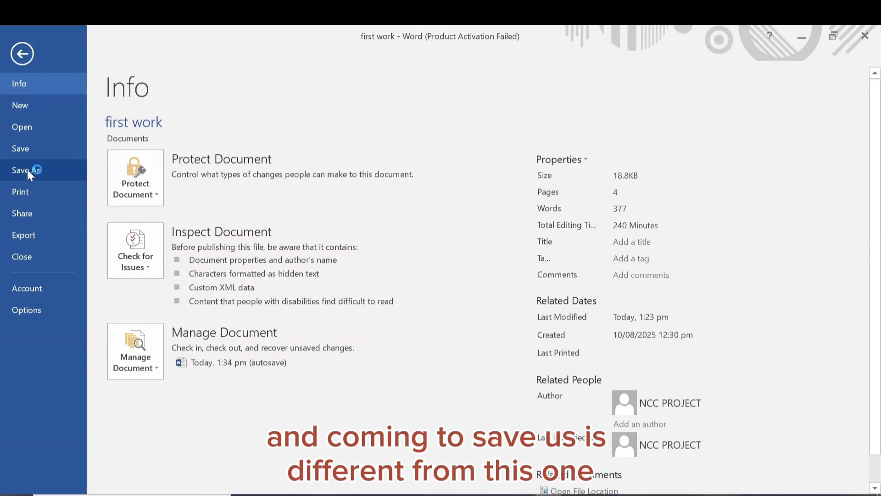
pyautogui.click(27, 169)
pyautogui.click(126, 169)
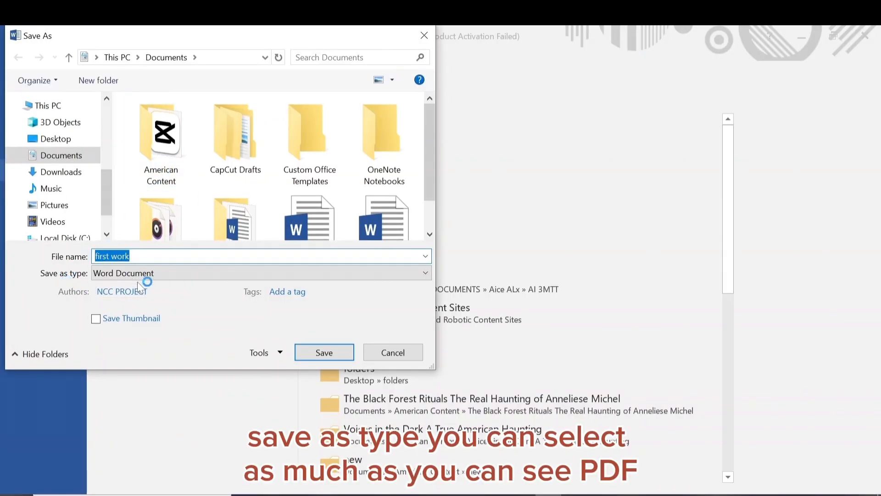
pyautogui.click(167, 272)
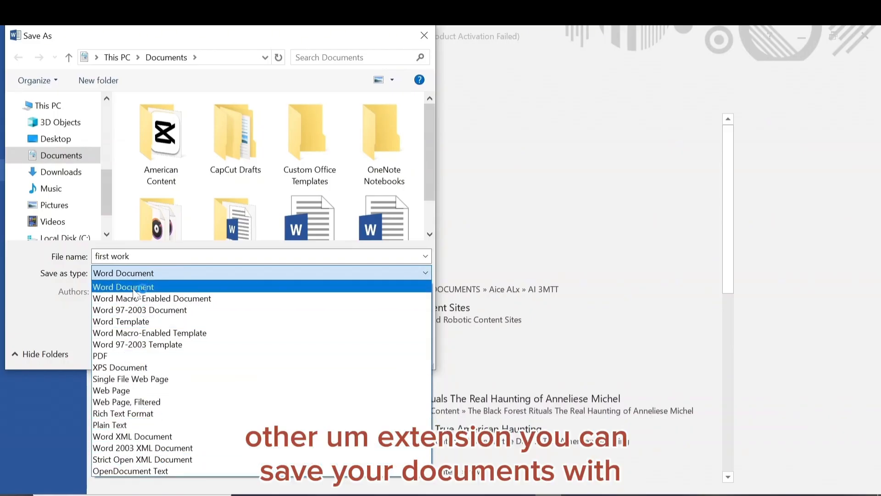
pyautogui.click(155, 260)
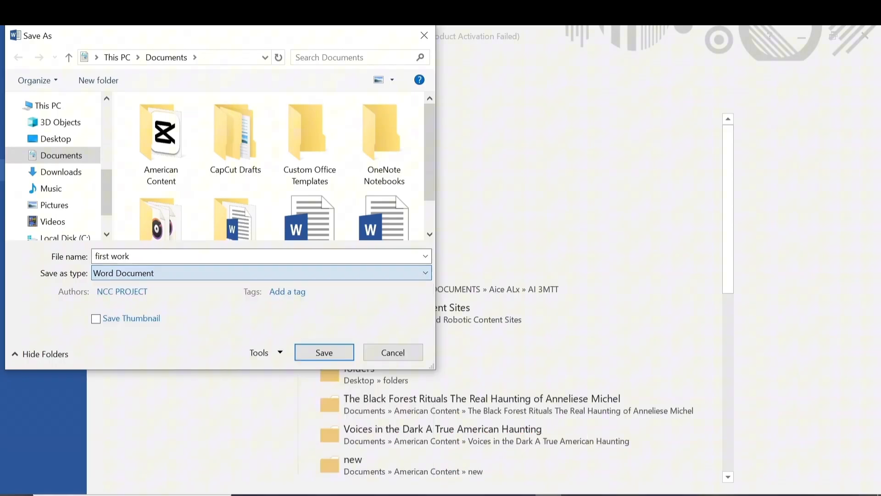
pyautogui.click(380, 357)
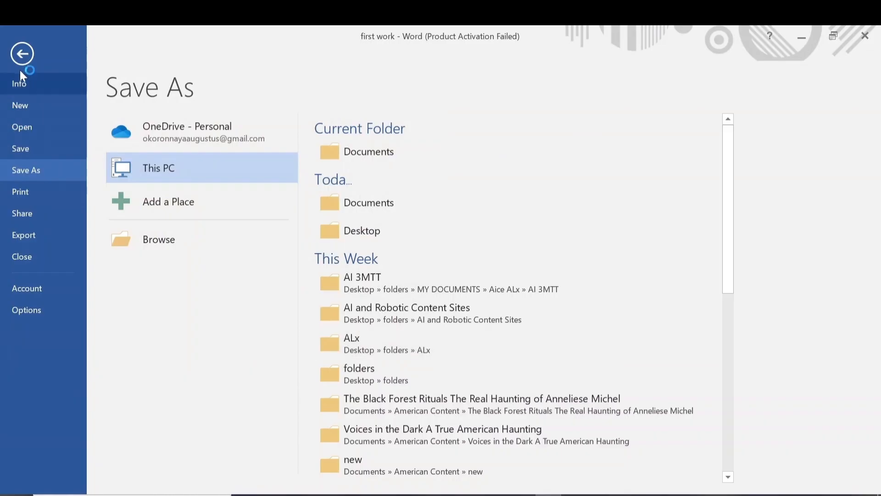
# Examine the Share with People option and the OneDrive and other locations offered for saving "first work" to the cloud, without saving
pyautogui.click(19, 55)
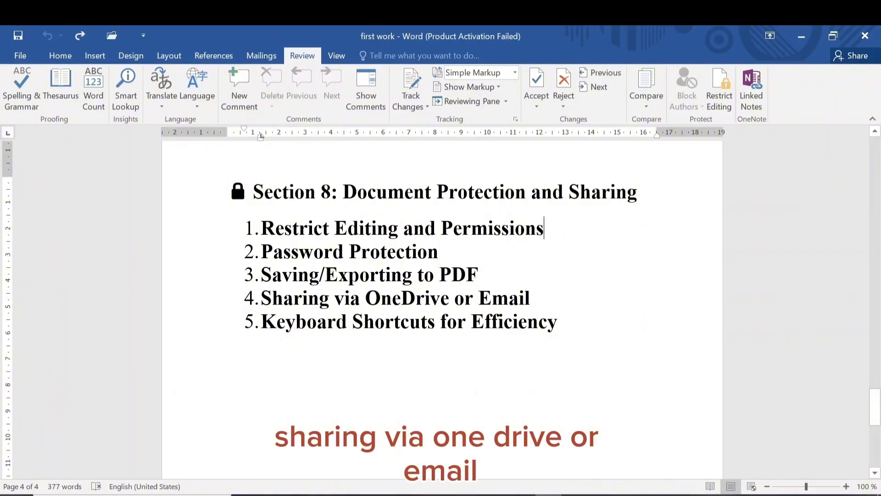
pyautogui.click(22, 55)
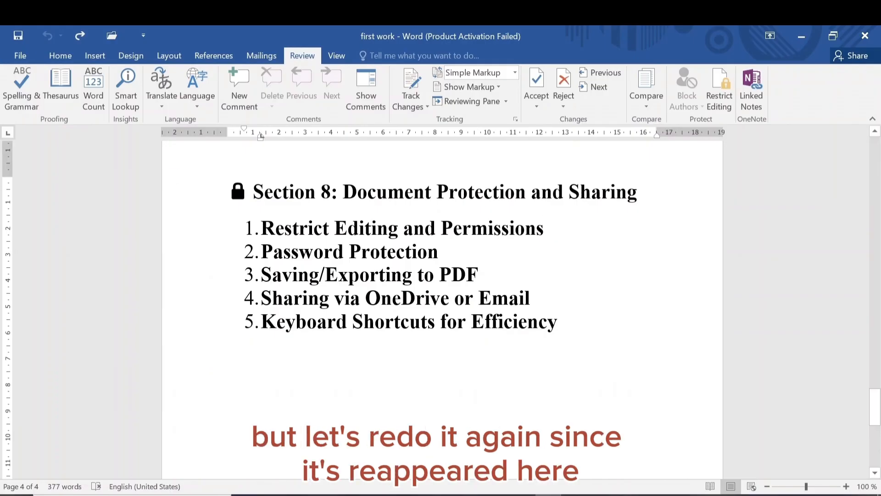
pyautogui.click(21, 55)
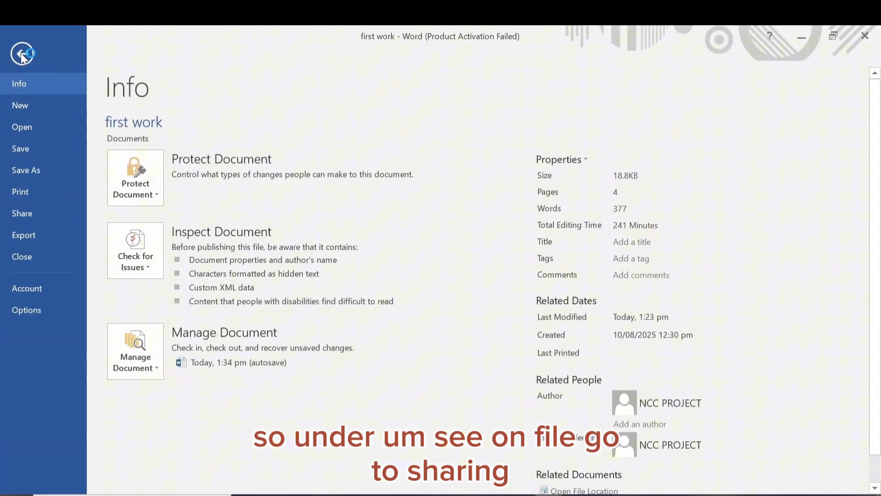
pyautogui.click(24, 213)
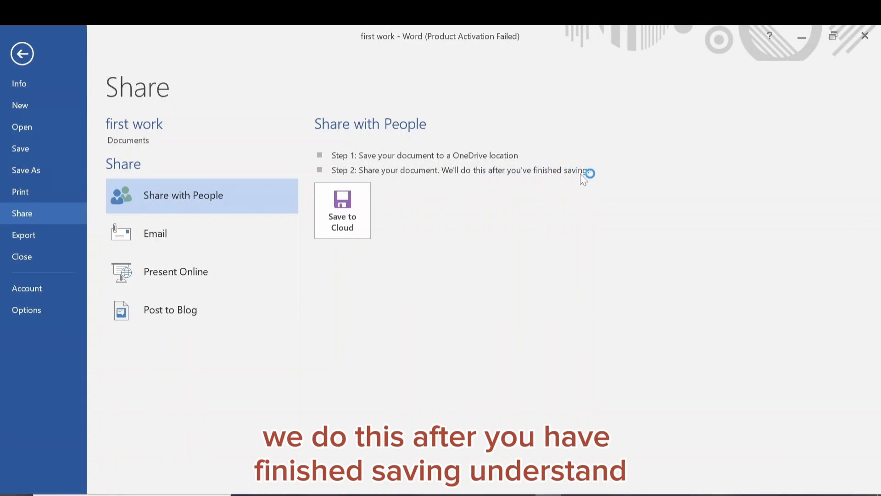
pyautogui.click(341, 205)
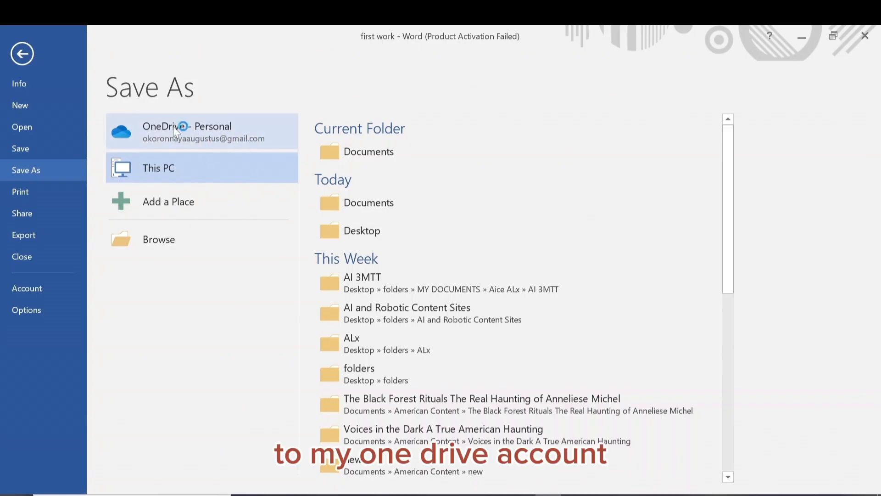
pyautogui.click(23, 53)
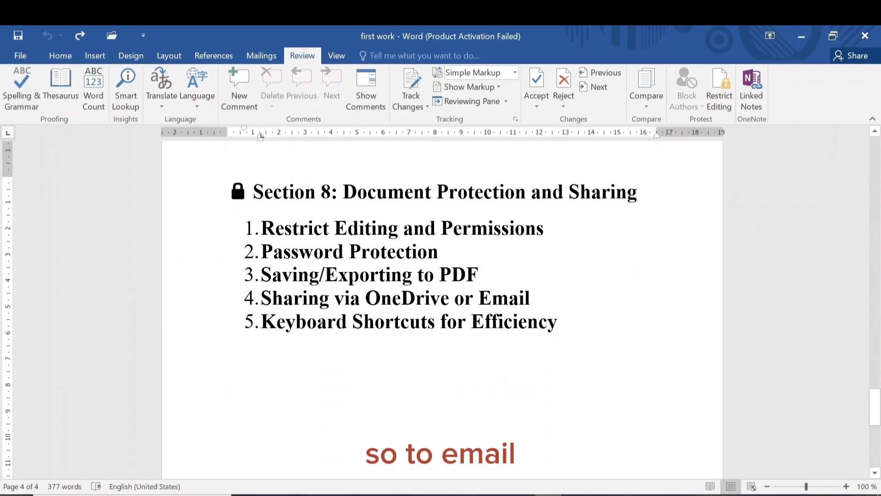
# Examine the email sharing options for "first work", exit the Outlook 2016 account setup without adding an account, and return to the text
pyautogui.click(20, 56)
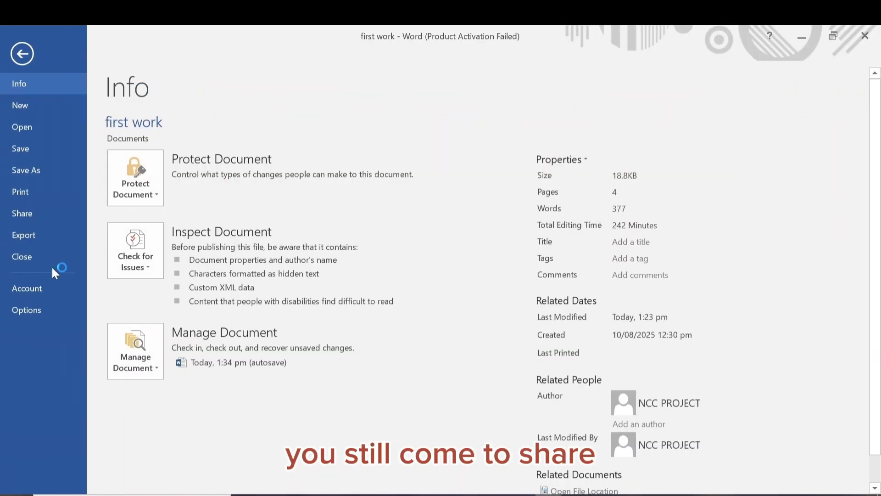
pyautogui.click(25, 214)
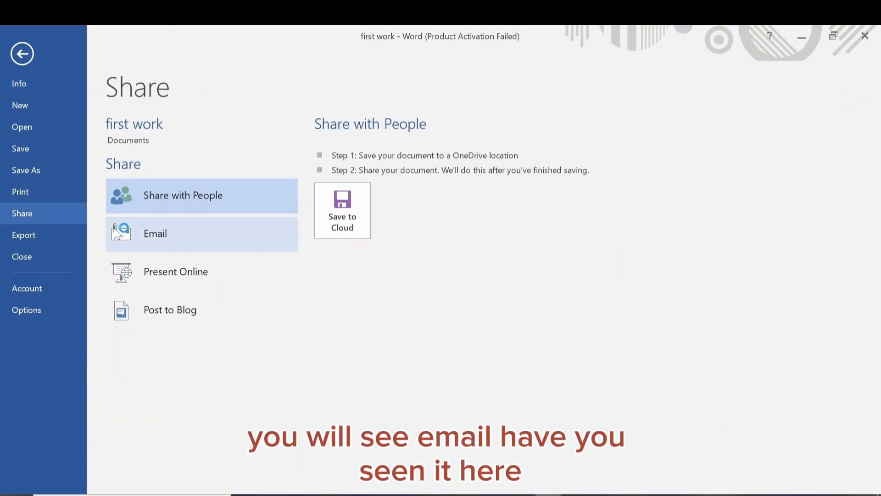
pyautogui.click(155, 241)
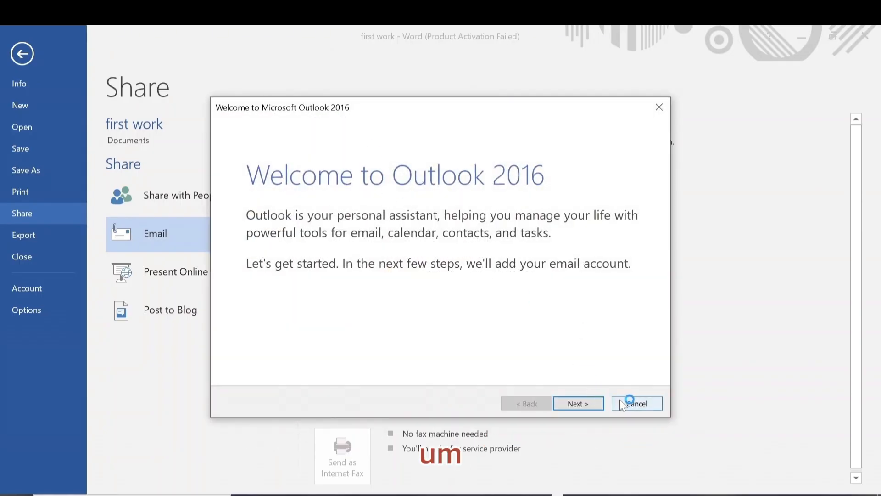
pyautogui.click(624, 403)
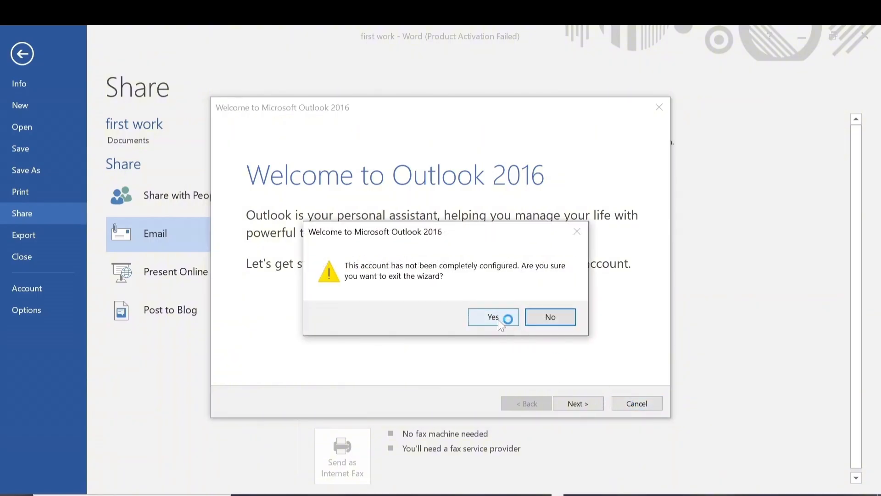
pyautogui.click(549, 317)
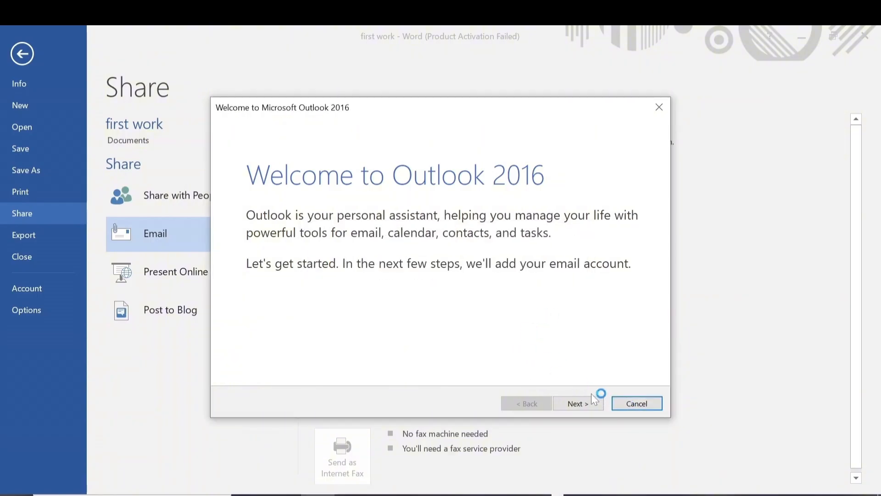
pyautogui.click(624, 401)
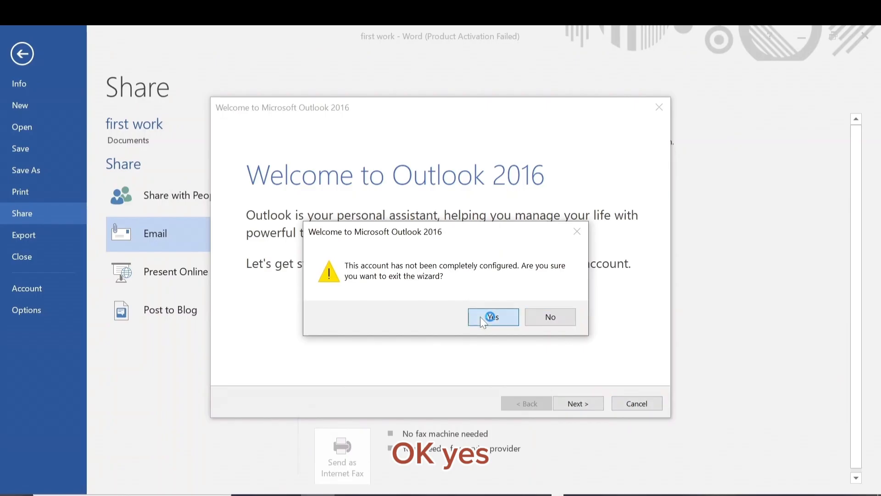
pyautogui.click(481, 317)
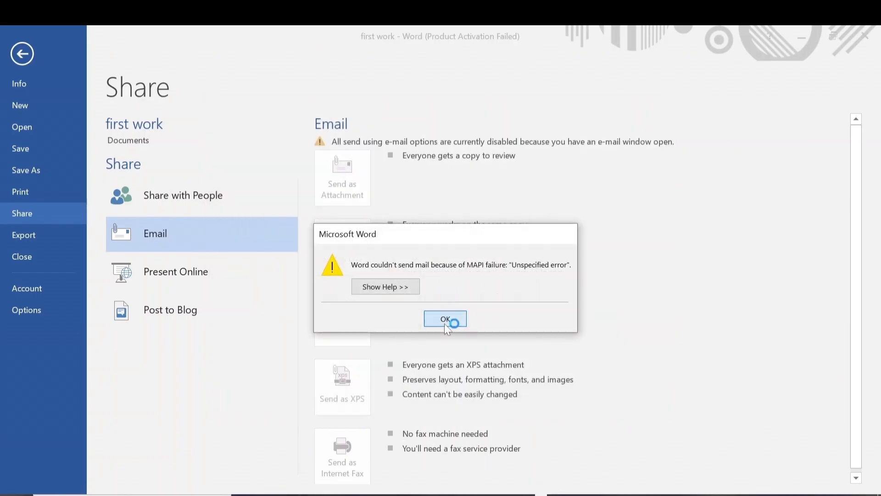
pyautogui.click(445, 320)
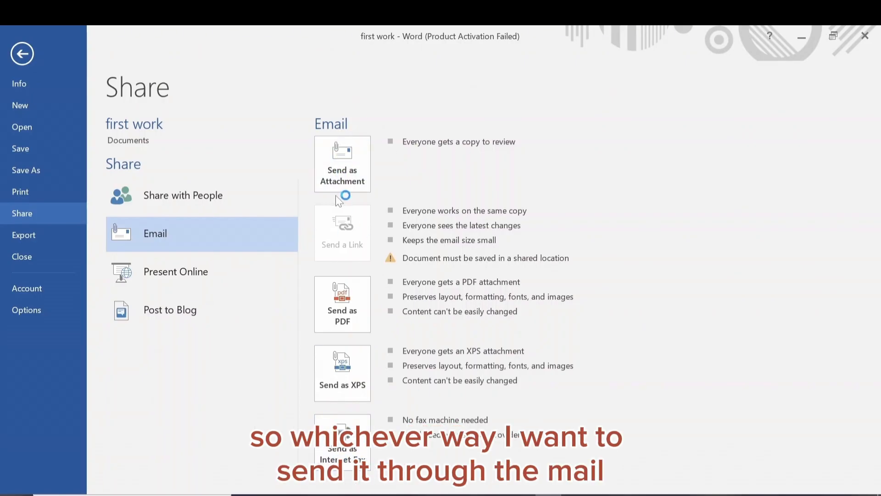
pyautogui.click(20, 53)
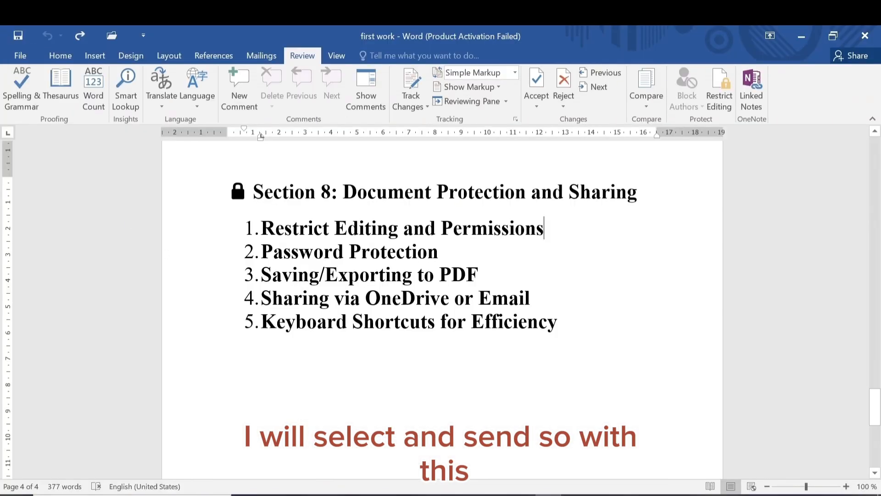
# Review the Change Case options available for text and close them without applying one
pyautogui.click(60, 56)
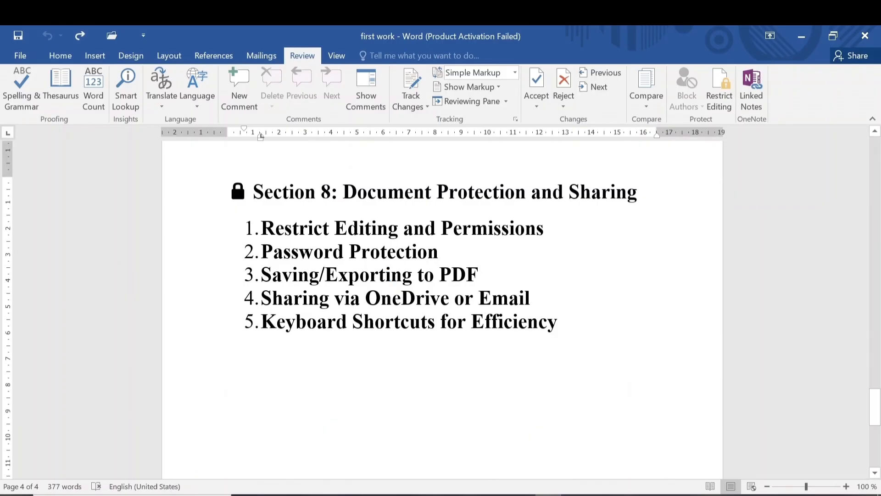
pyautogui.click(55, 59)
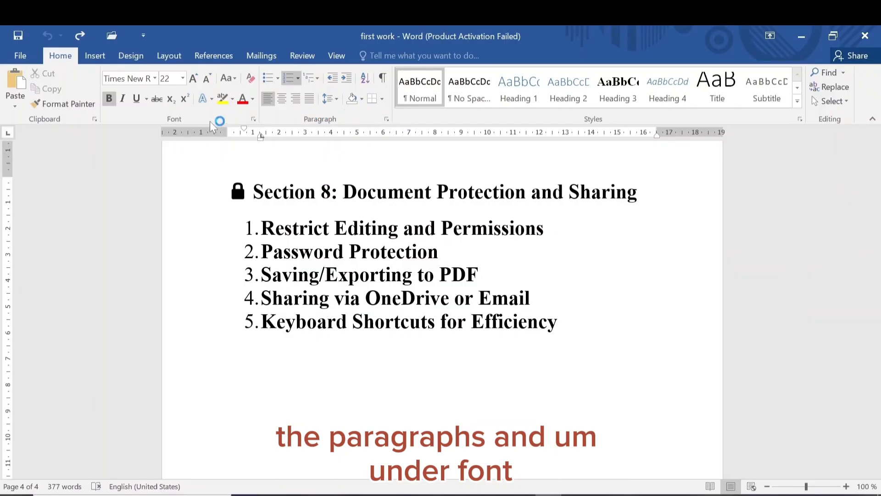
pyautogui.click(235, 81)
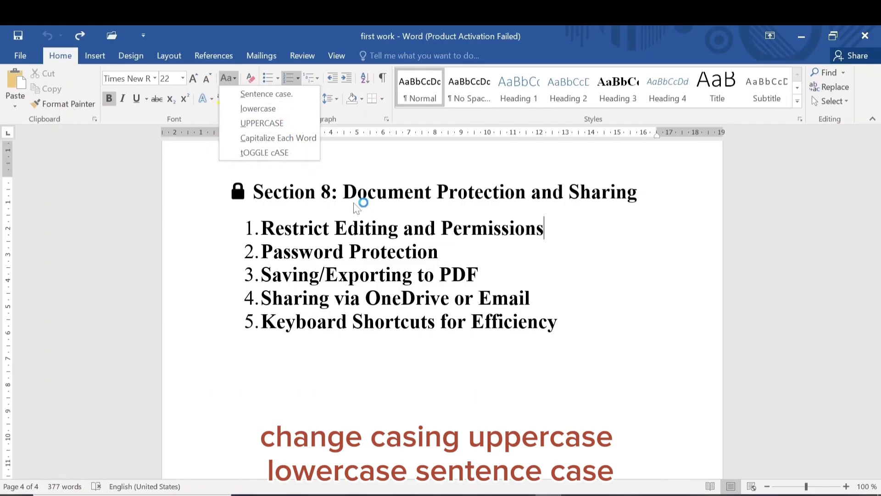
pyautogui.click(400, 212)
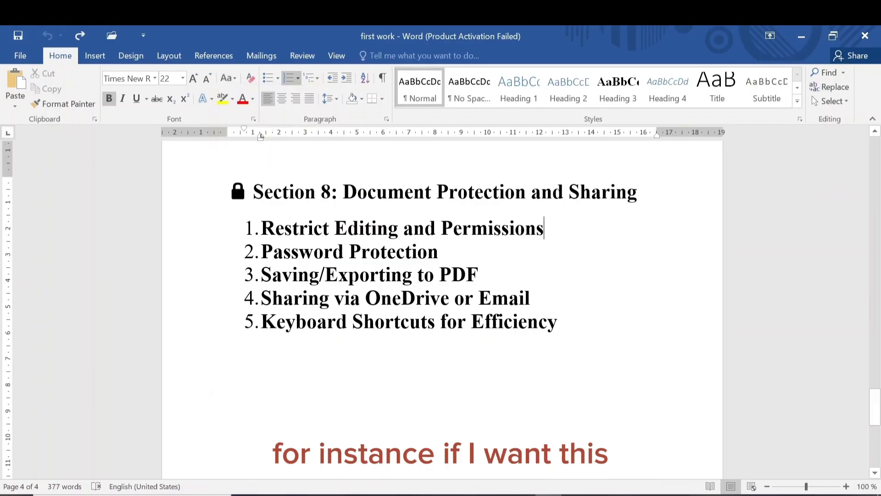
# Change "Document Protection and Sharing" in the Section 8 heading to UPPERCASE, and finally to Capitalize Each Word
pyautogui.moveTo(544, 228); pyautogui.dragTo(515, 228)
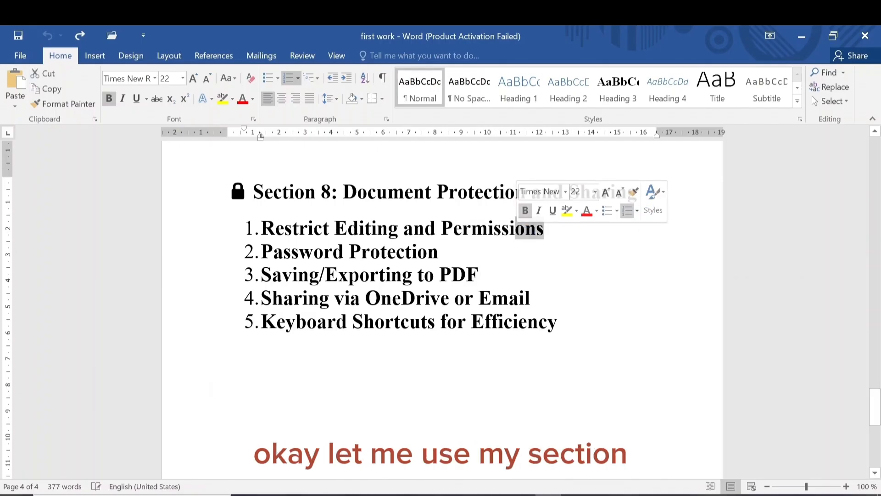
pyautogui.click(440, 251)
pyautogui.moveTo(637, 191); pyautogui.dragTo(343, 191)
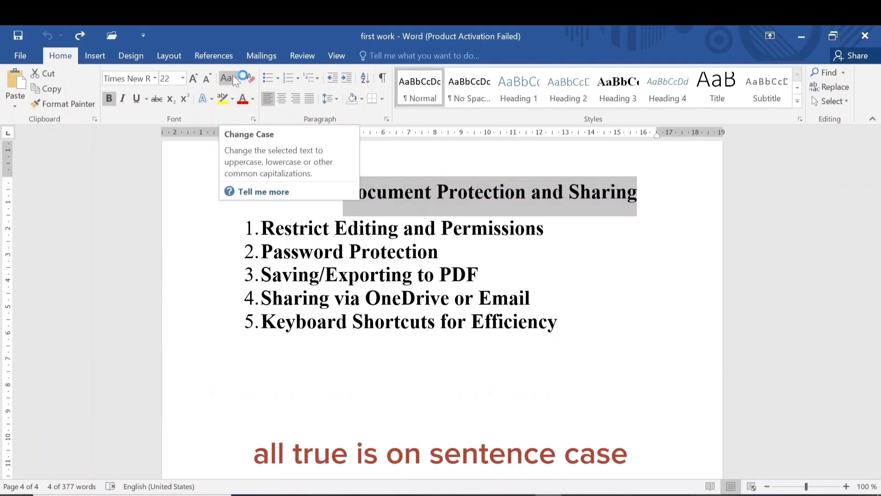
pyautogui.click(233, 75)
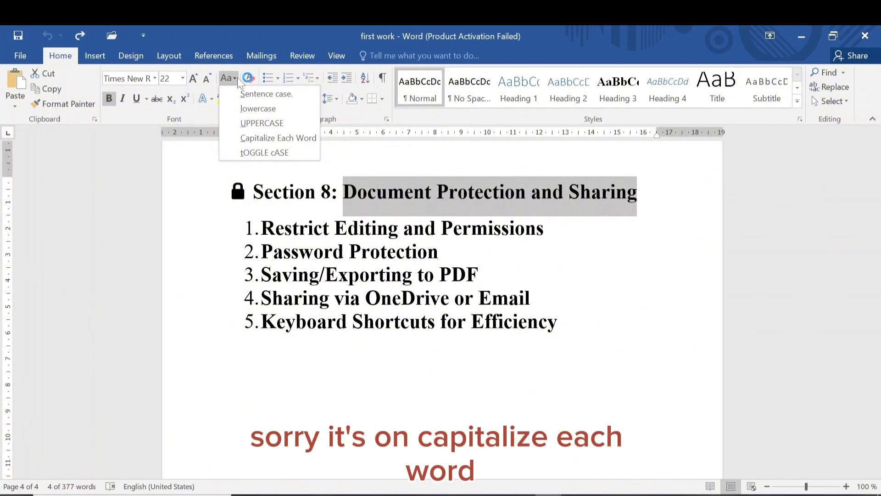
pyautogui.click(288, 139)
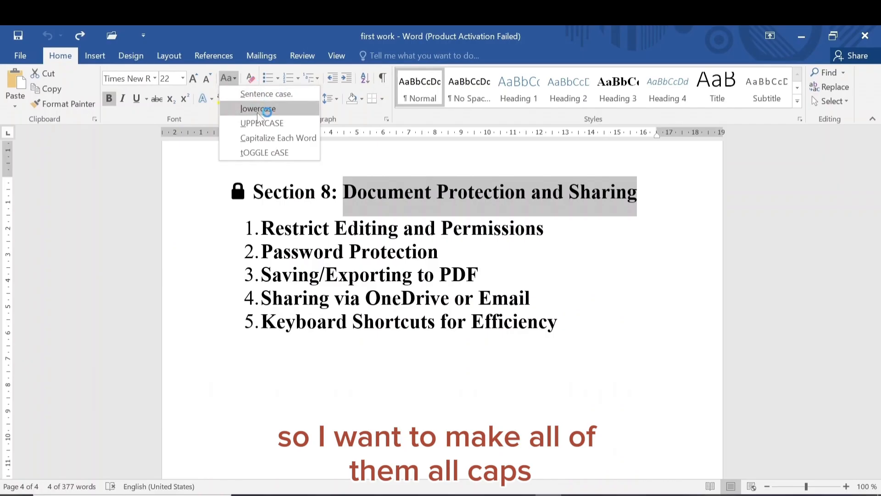
pyautogui.click(266, 123)
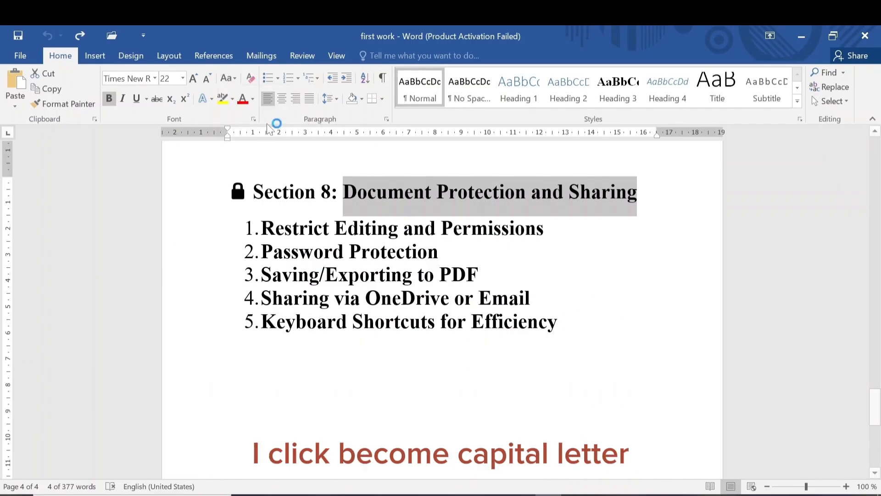
pyautogui.click(234, 84)
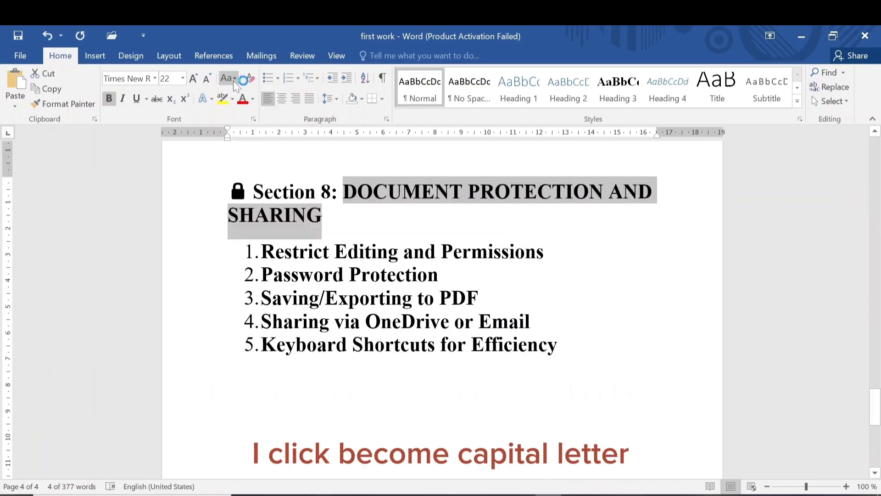
pyautogui.click(262, 139)
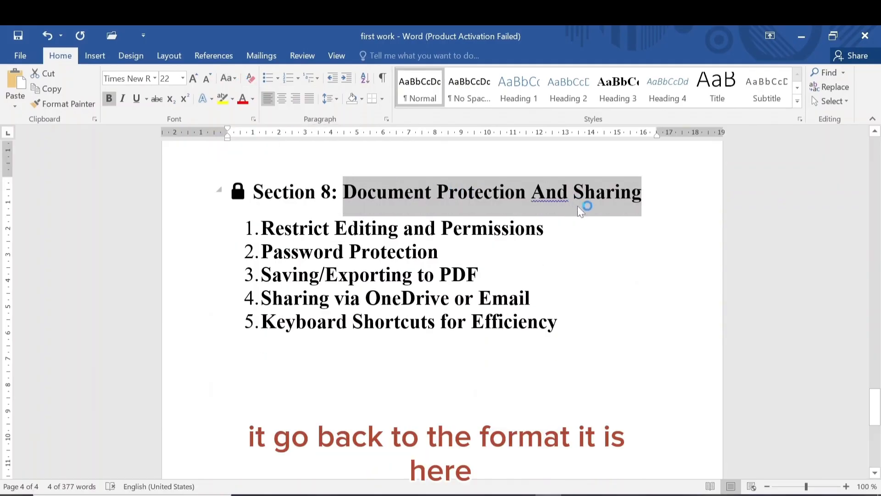
pyautogui.click(644, 193)
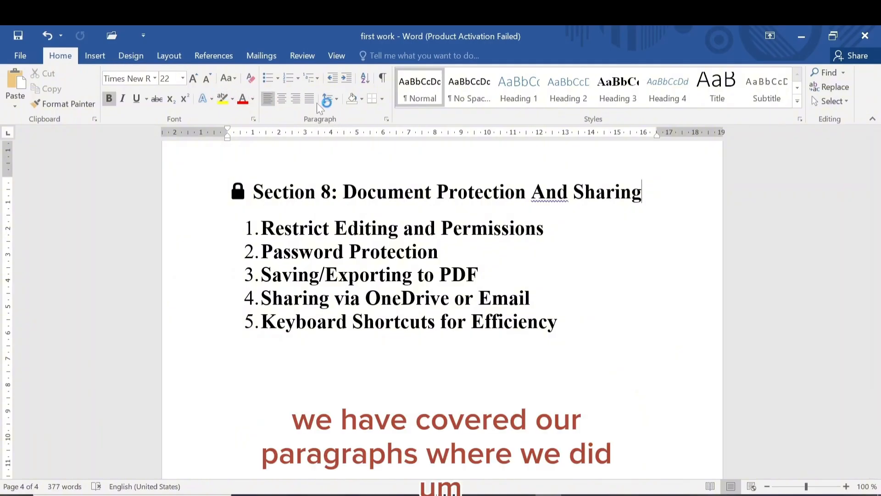
# Examine the Bullet Library and the features available for inserting, including shapes, charts and screenshots, without adding anything
pyautogui.click(278, 78)
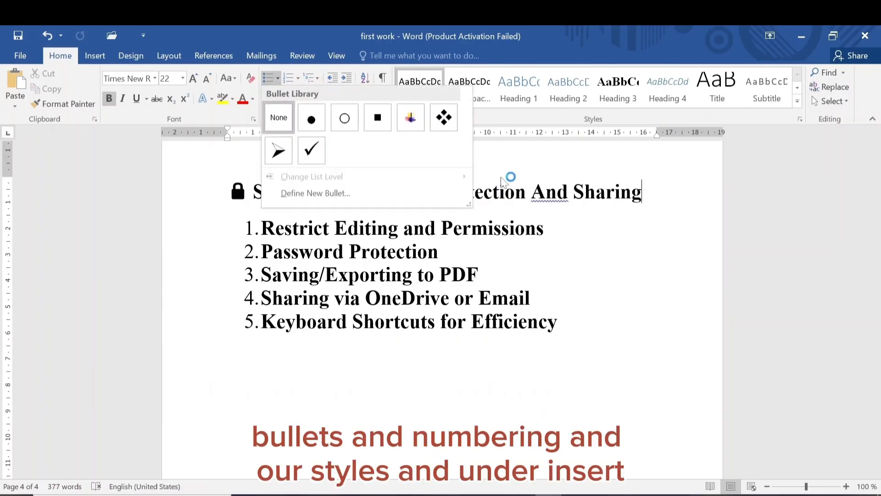
pyautogui.click(512, 169)
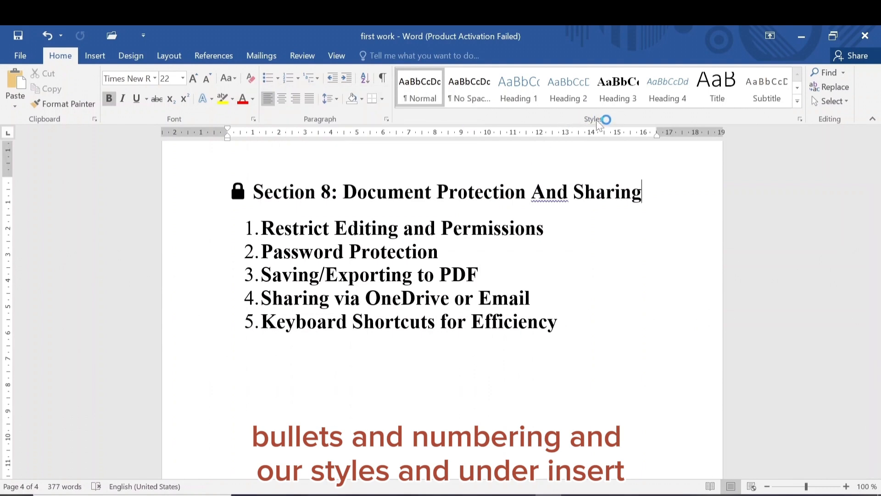
pyautogui.click(101, 57)
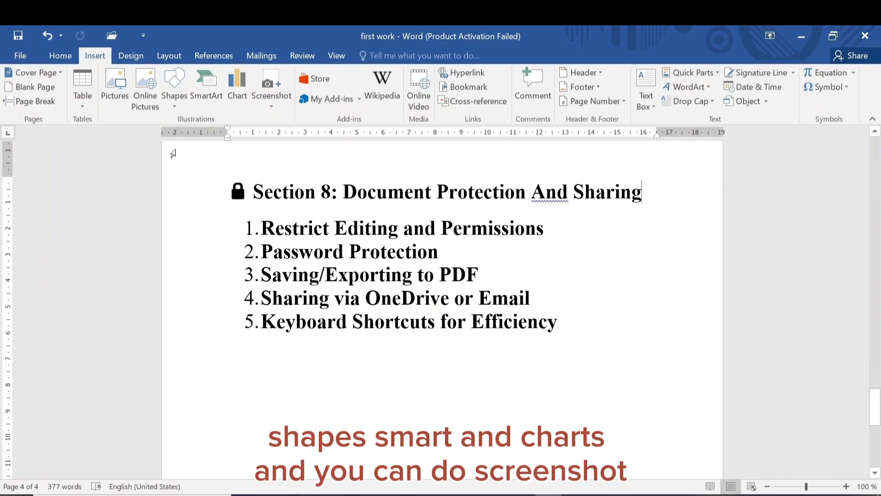
pyautogui.click(276, 106)
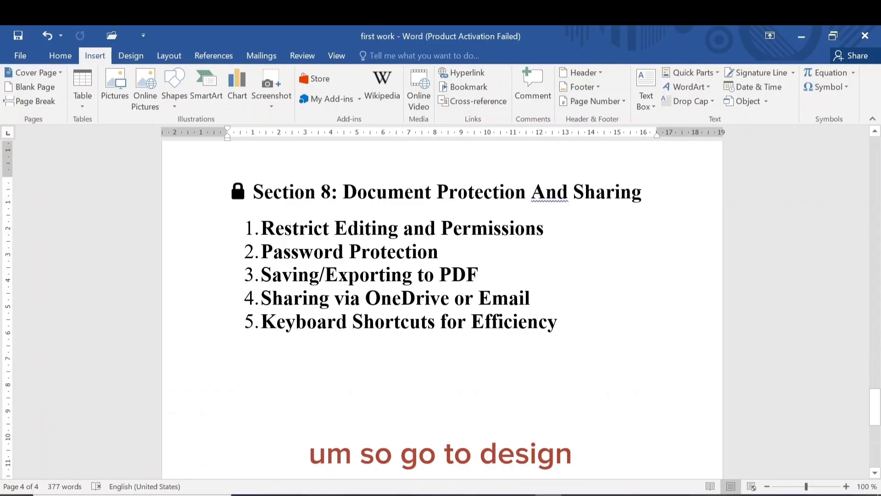
# Apply the DO NOT COPY 2 preset watermark to the document
pyautogui.click(130, 56)
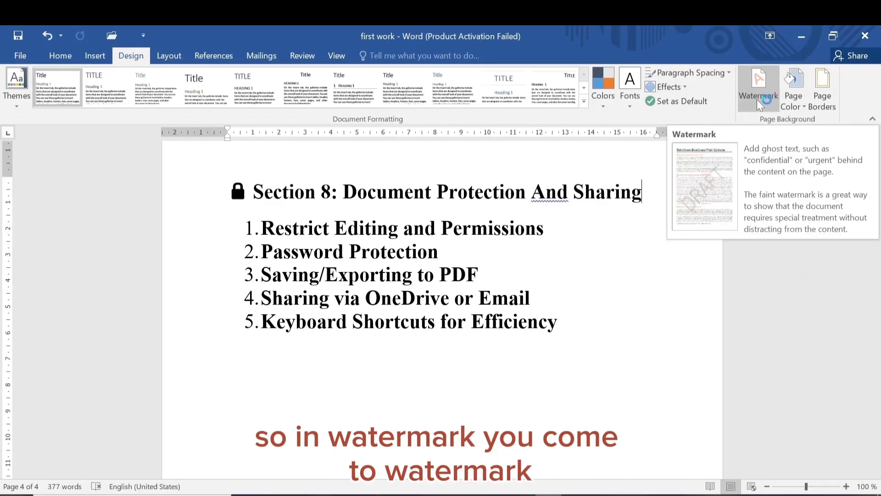
pyautogui.click(758, 89)
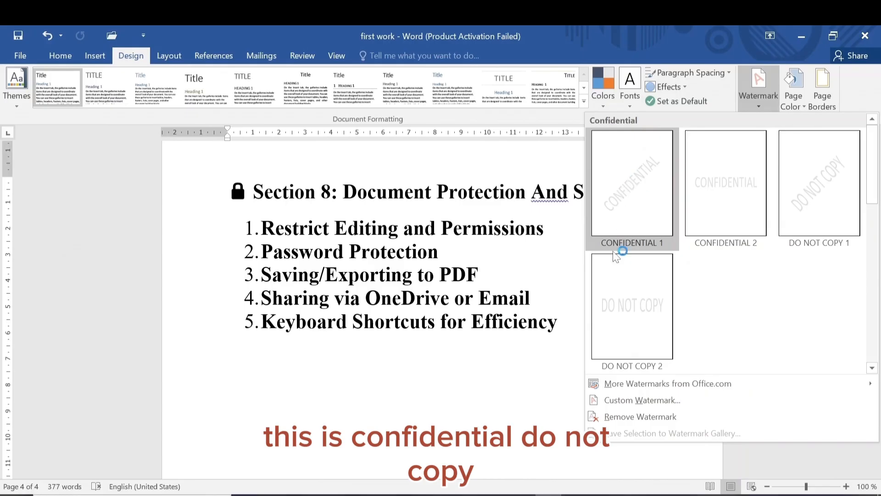
pyautogui.click(635, 303)
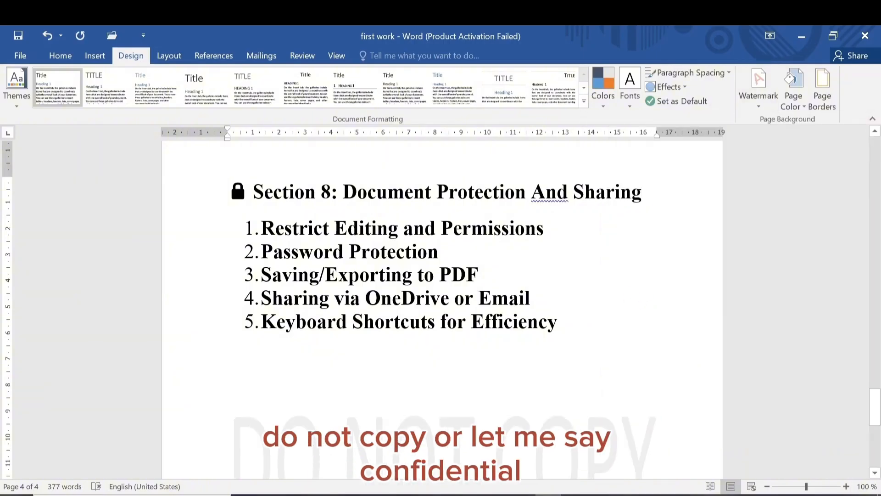
# Replace the document's watermark with the CONFIDENTIAL 1 preset and check it on the pages
pyautogui.click(755, 101)
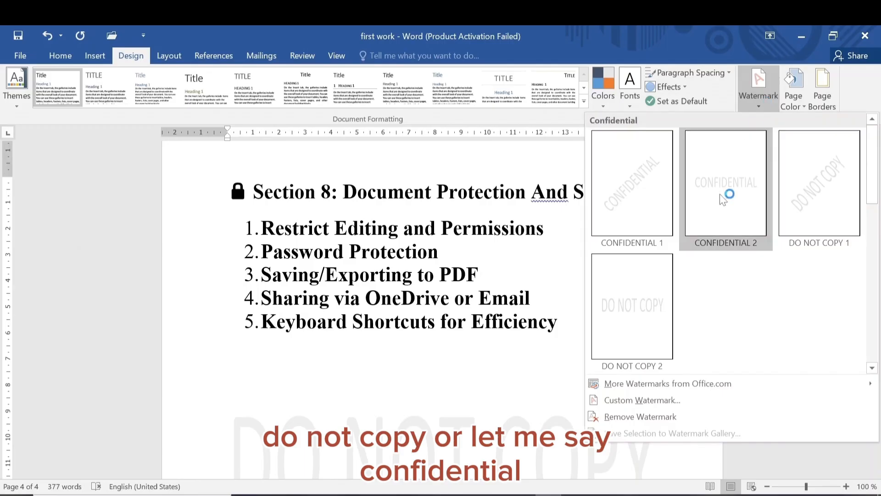
pyautogui.click(641, 186)
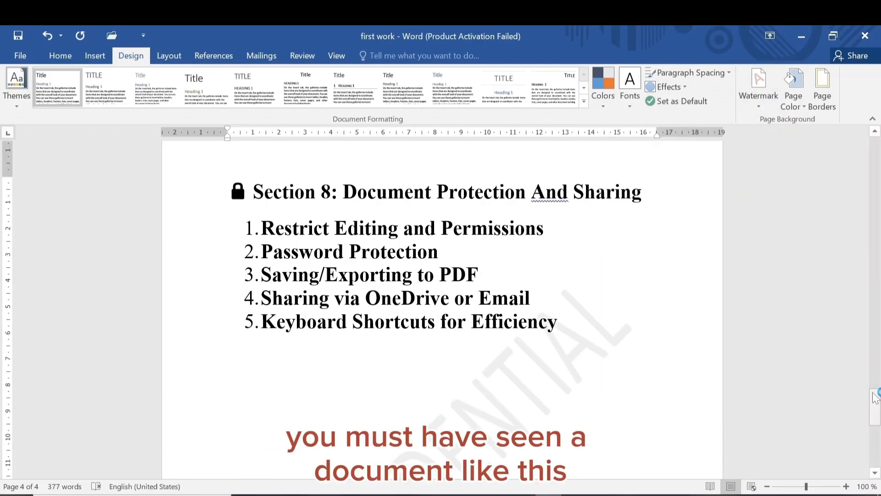
pyautogui.moveTo(875, 407); pyautogui.dragTo(878, 89)
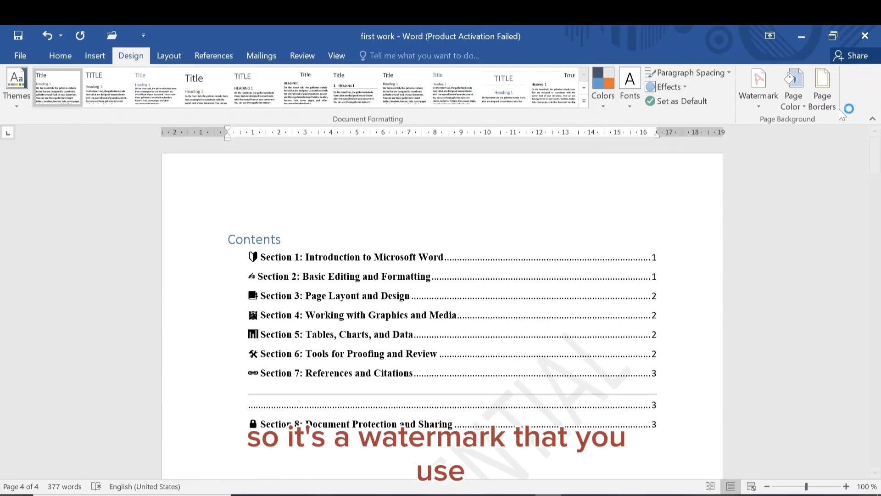
# Open the custom watermark settings and try to choose an image for a picture watermark
pyautogui.click(758, 106)
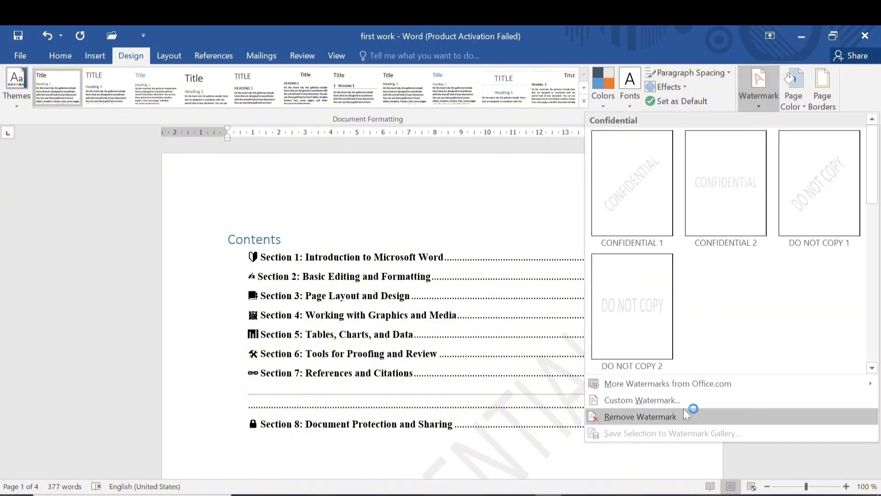
pyautogui.click(657, 398)
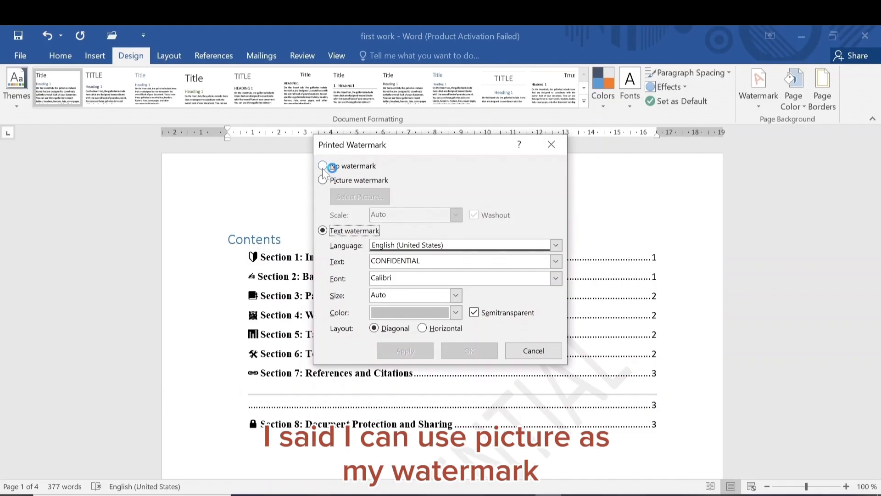
pyautogui.click(323, 179)
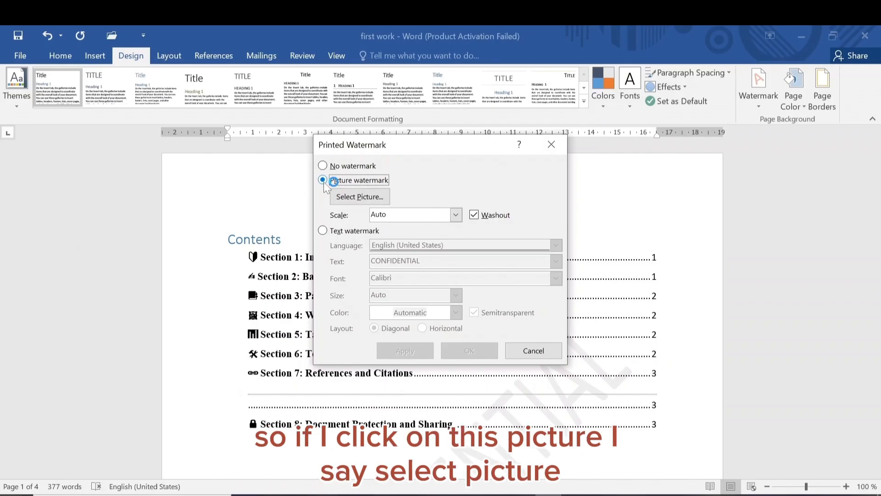
pyautogui.click(373, 196)
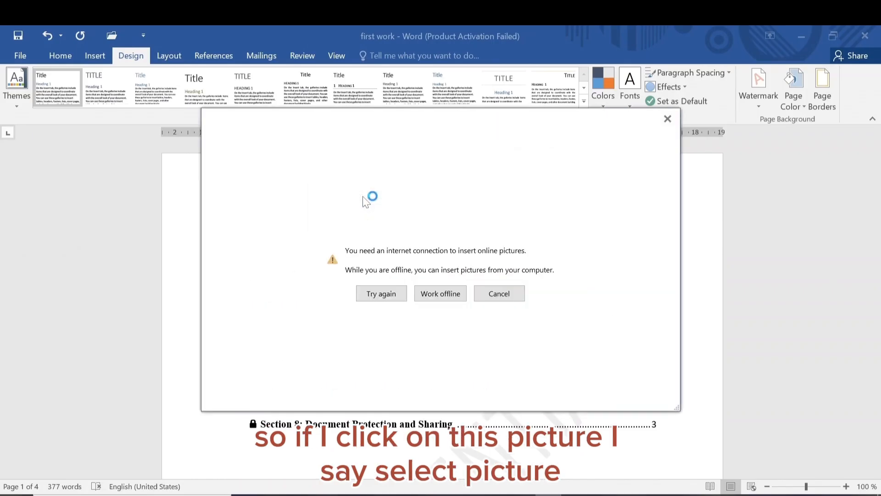
pyautogui.click(501, 294)
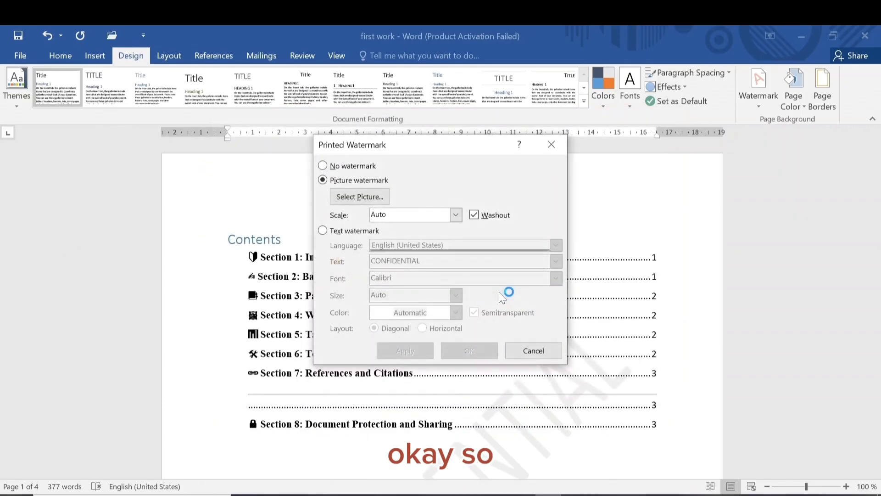
pyautogui.click(346, 196)
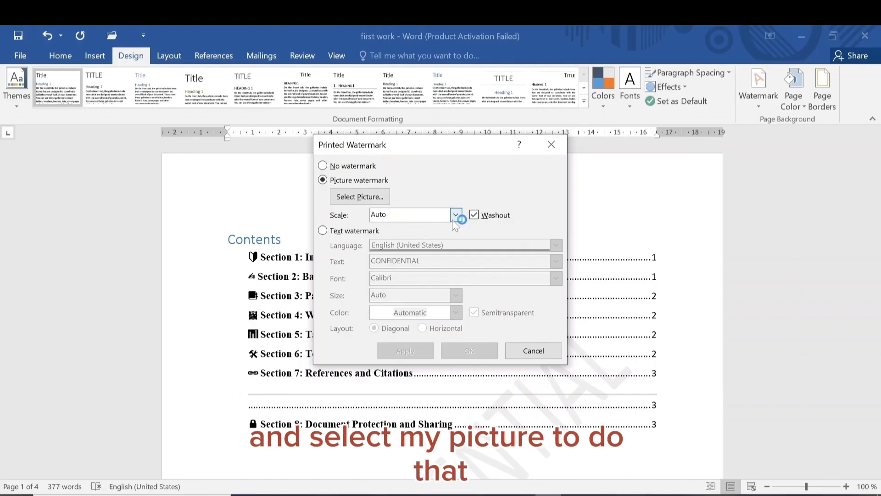
pyautogui.click(323, 166)
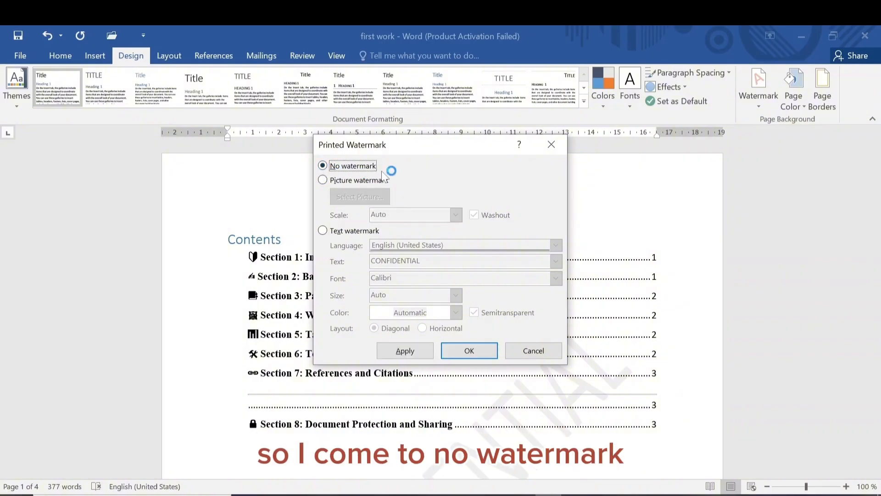
# Apply a custom diagonal text watermark reading LEGATUS COMPUTERS and close the watermark settings
pyautogui.click(323, 231)
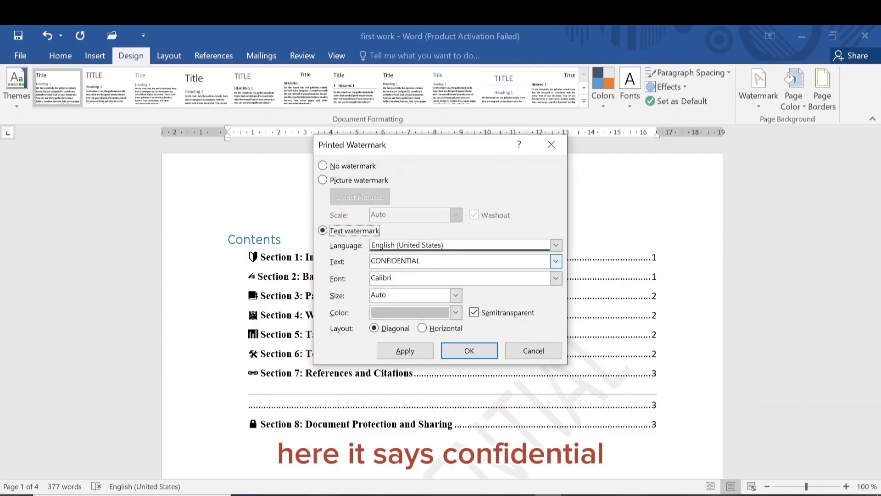
pyautogui.click(555, 260)
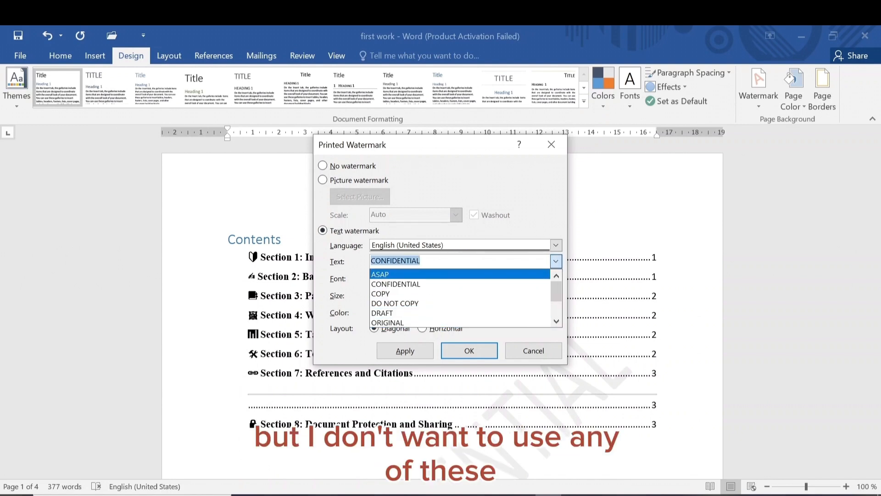
pyautogui.click(421, 260)
pyautogui.click(413, 274)
pyautogui.press('BackSpace')
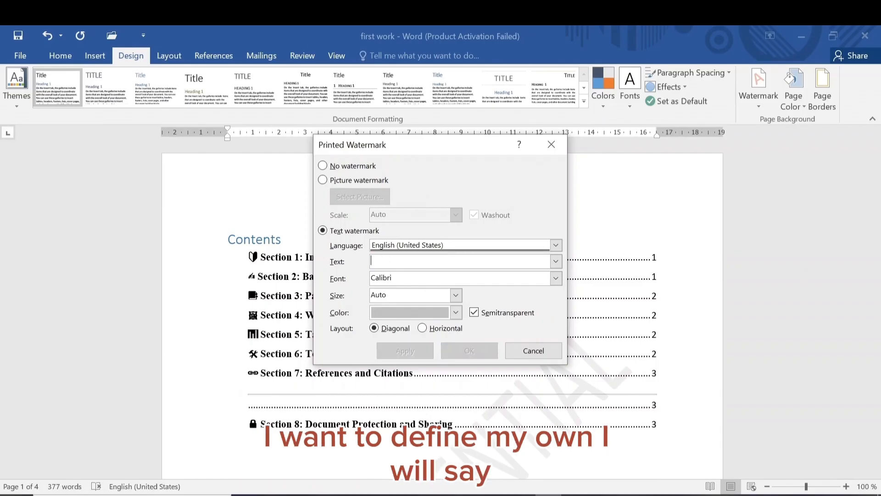
pyautogui.write('LEGAT')
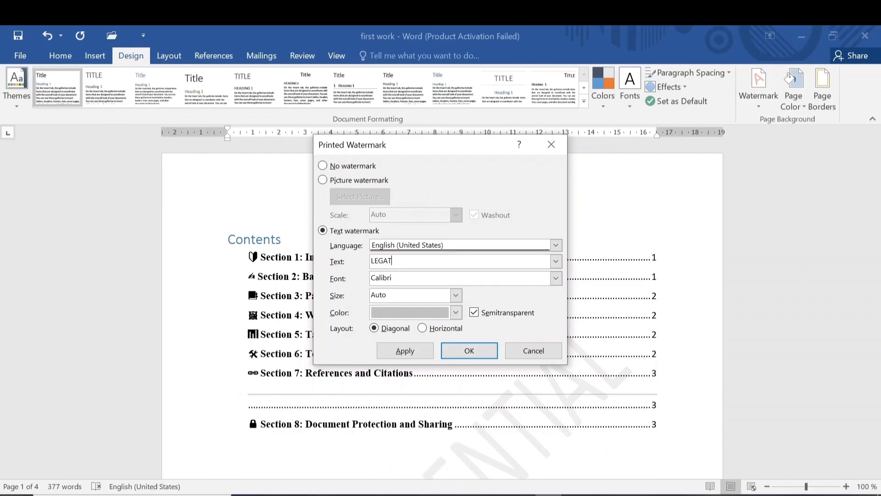
pyautogui.write('US COMPUTERS')
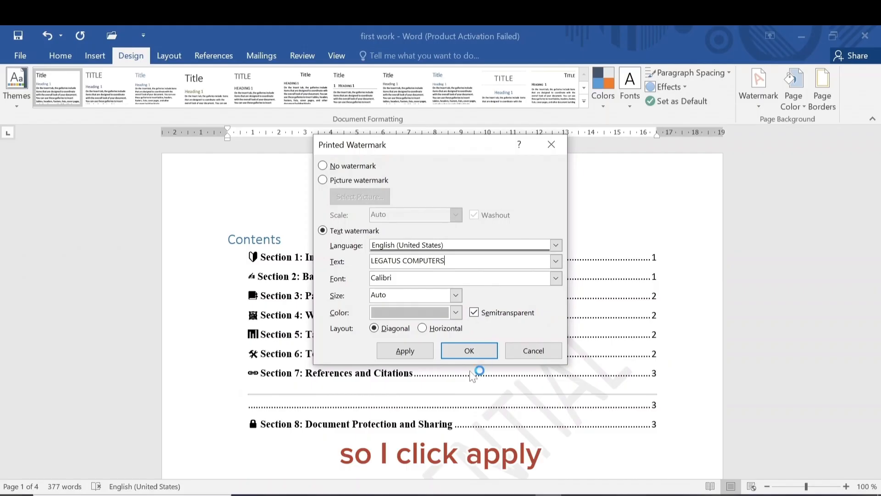
pyautogui.click(406, 353)
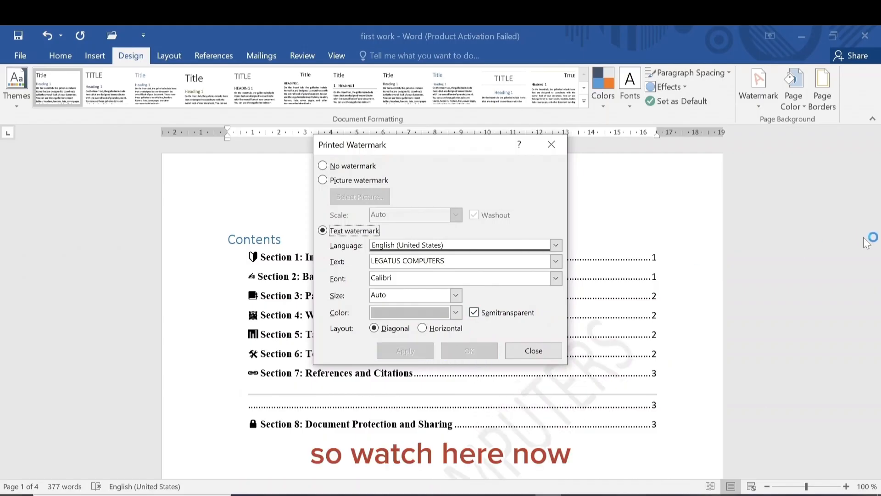
pyautogui.click(533, 350)
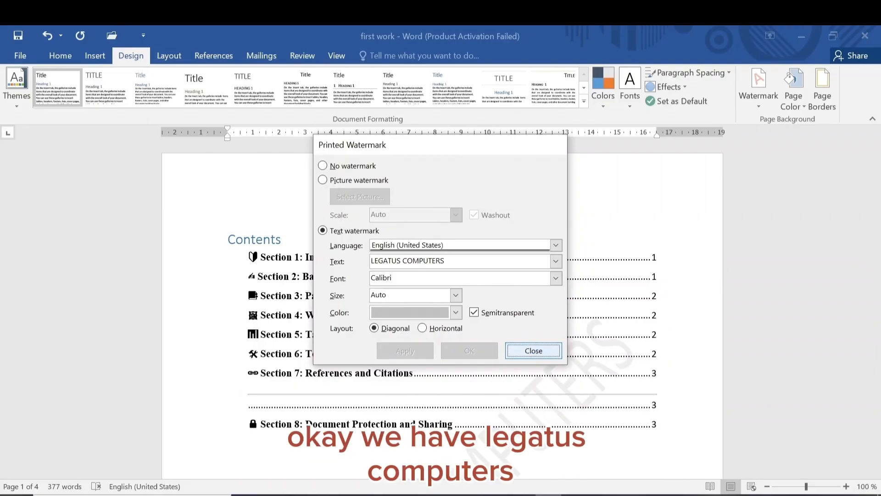
pyautogui.moveTo(879, 161); pyautogui.dragTo(877, 130)
# Set the page color to the orange theme color and return it to No Color
pyautogui.click(793, 102)
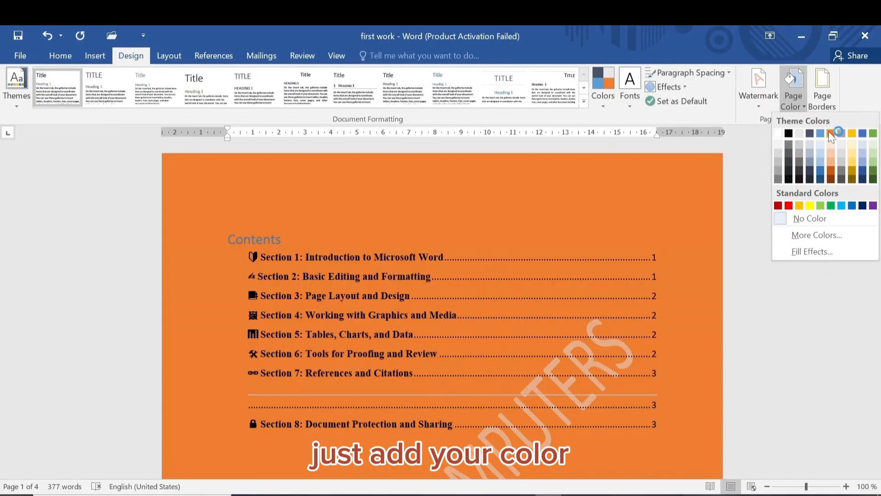
pyautogui.click(829, 133)
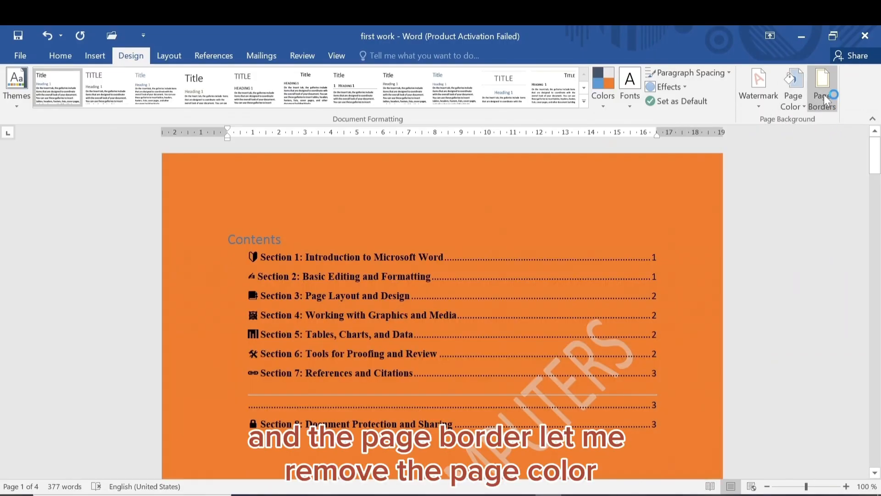
pyautogui.click(798, 96)
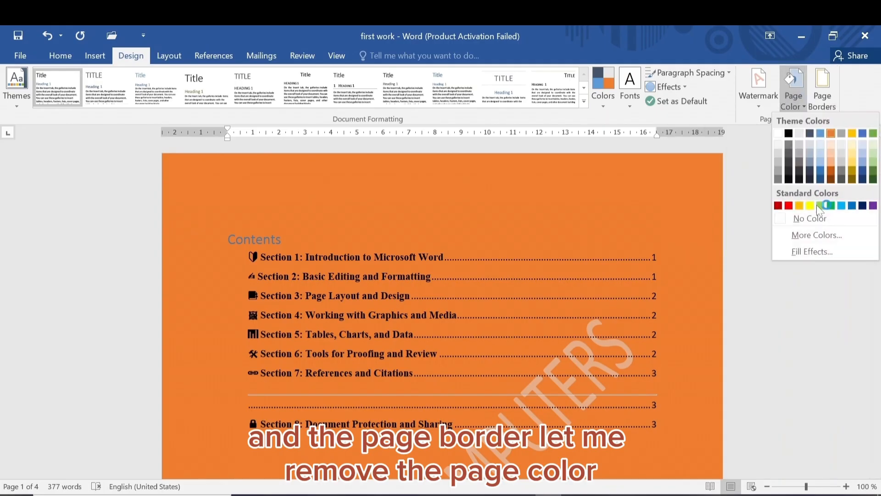
pyautogui.click(814, 217)
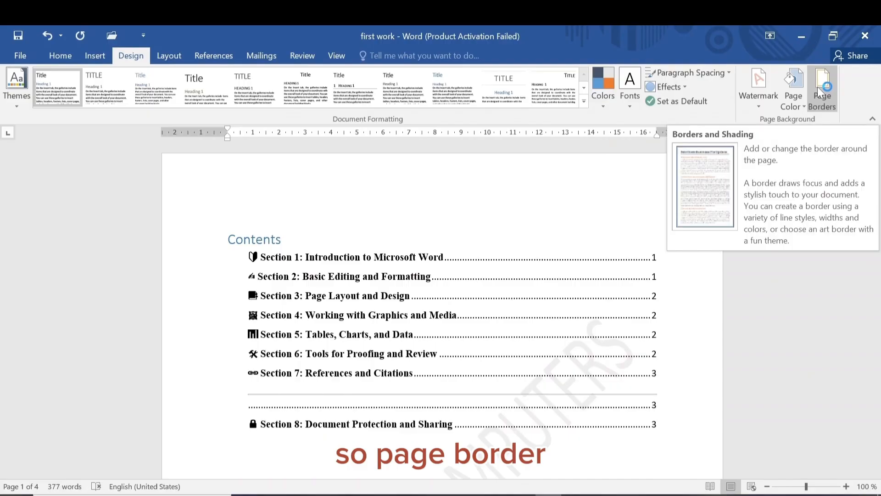
# Add a Box page border in a thick grey line style, applied to This section
pyautogui.click(820, 94)
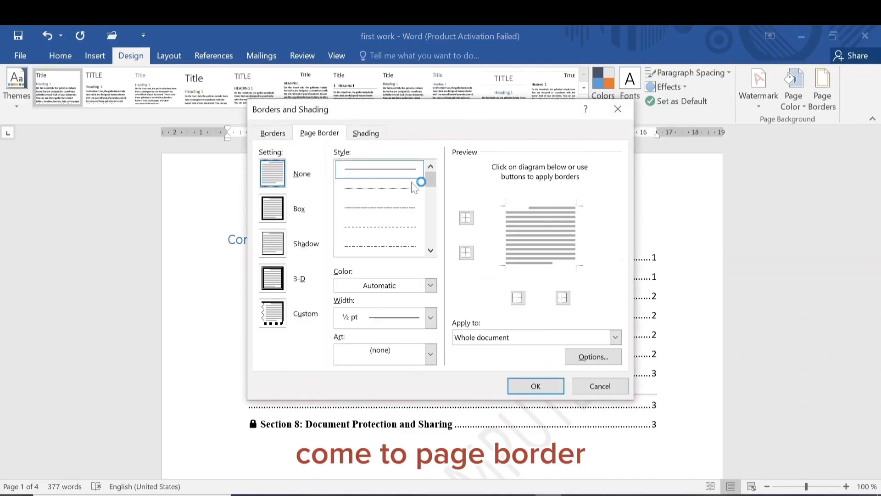
pyautogui.moveTo(433, 180); pyautogui.dragTo(442, 189)
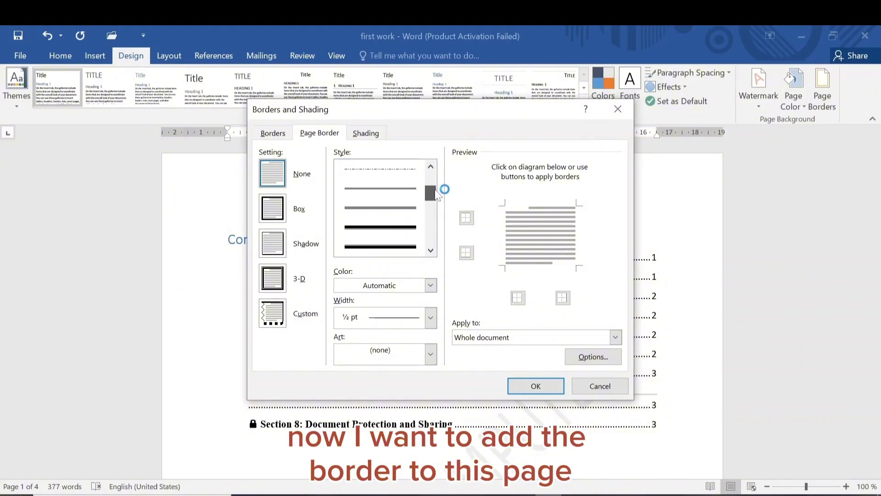
pyautogui.click(378, 202)
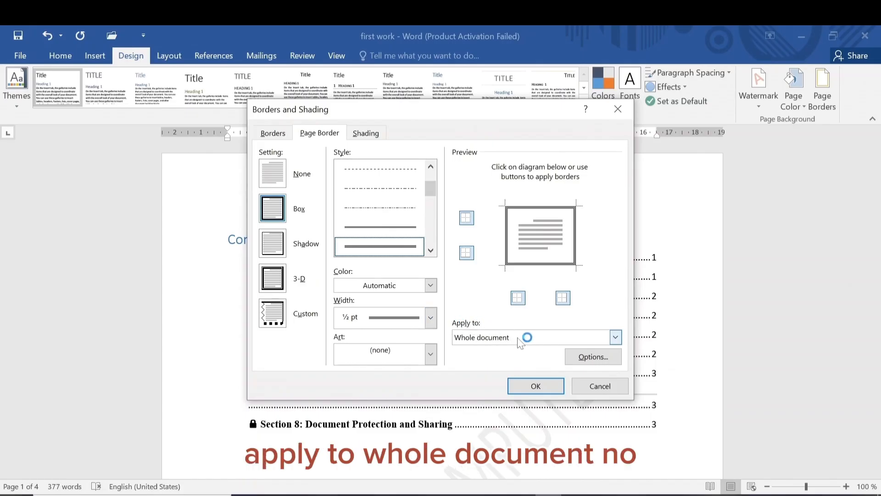
pyautogui.click(617, 338)
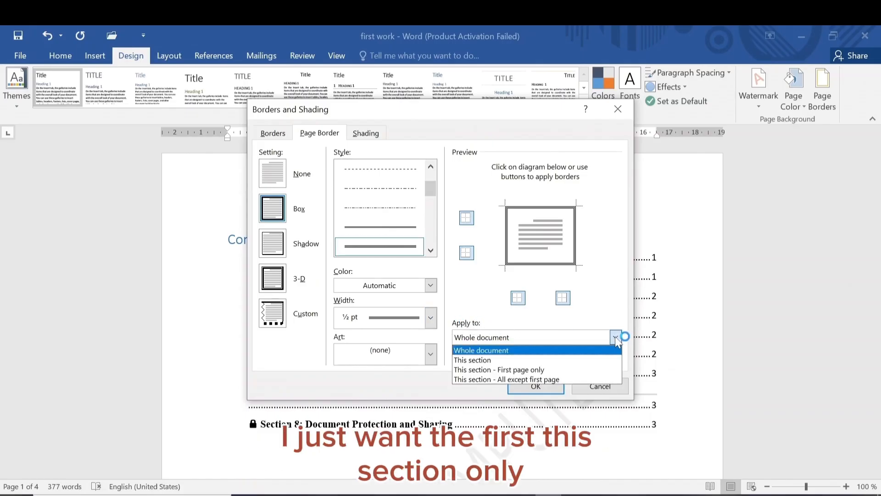
pyautogui.click(493, 360)
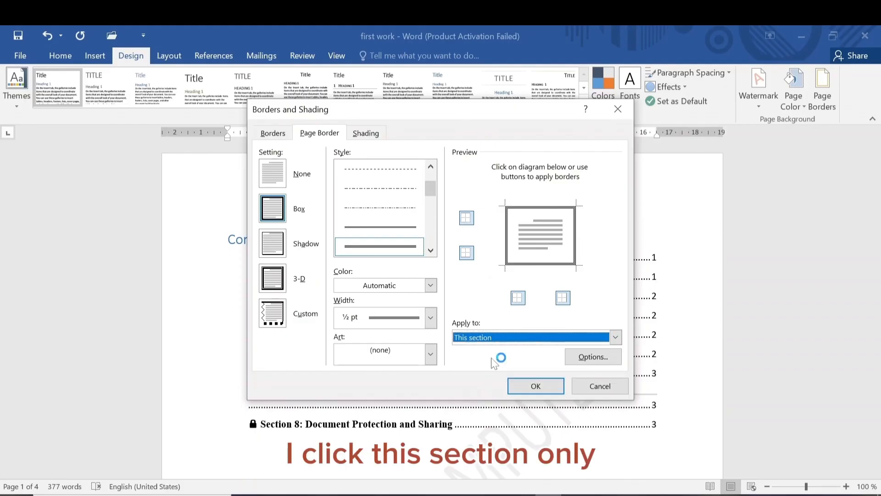
pyautogui.click(536, 385)
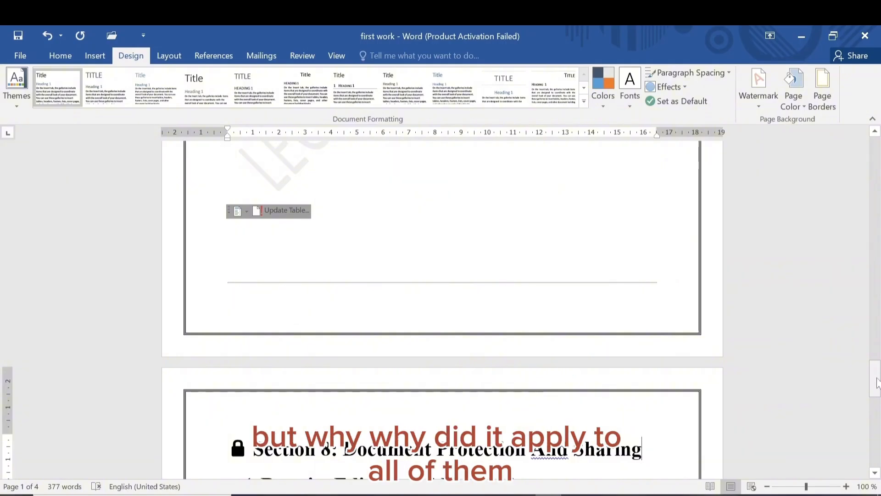
# Check the border across the pages and limit it to This section - First page only
pyautogui.moveTo(877, 374); pyautogui.dragTo(878, 444)
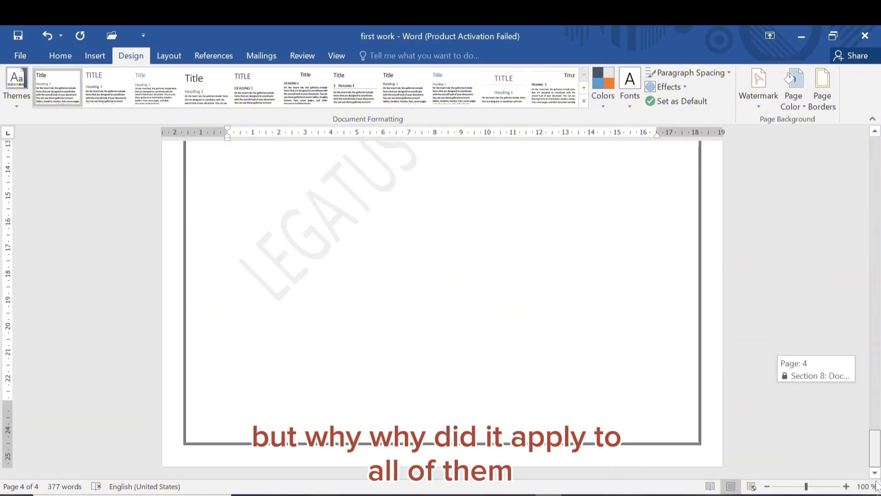
pyautogui.moveTo(877, 485); pyautogui.dragTo(866, 209)
pyautogui.moveTo(863, 128); pyautogui.dragTo(874, 72)
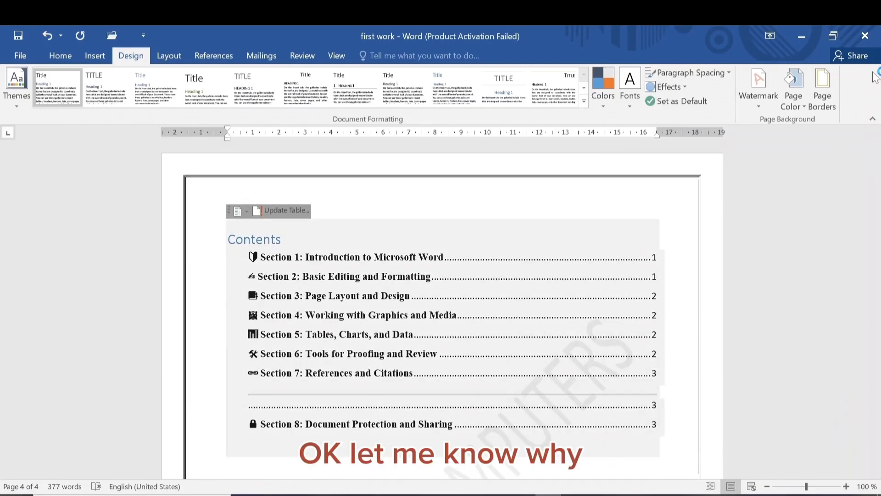
pyautogui.click(821, 99)
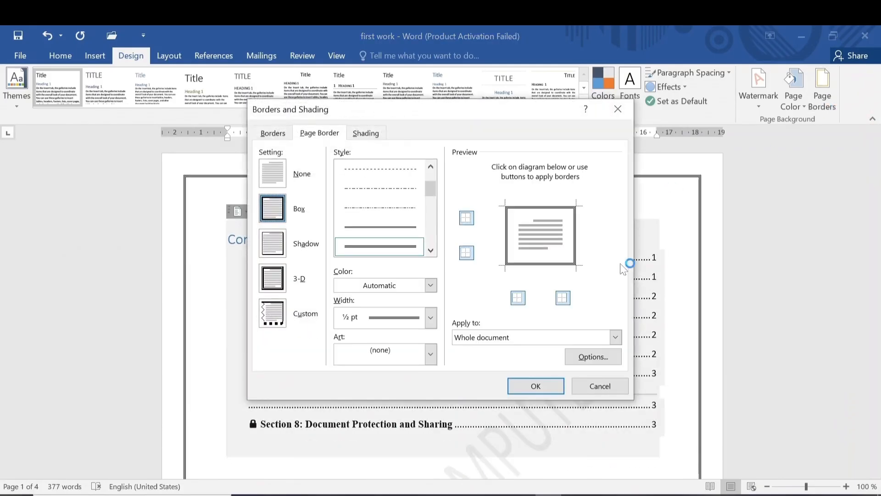
pyautogui.click(616, 338)
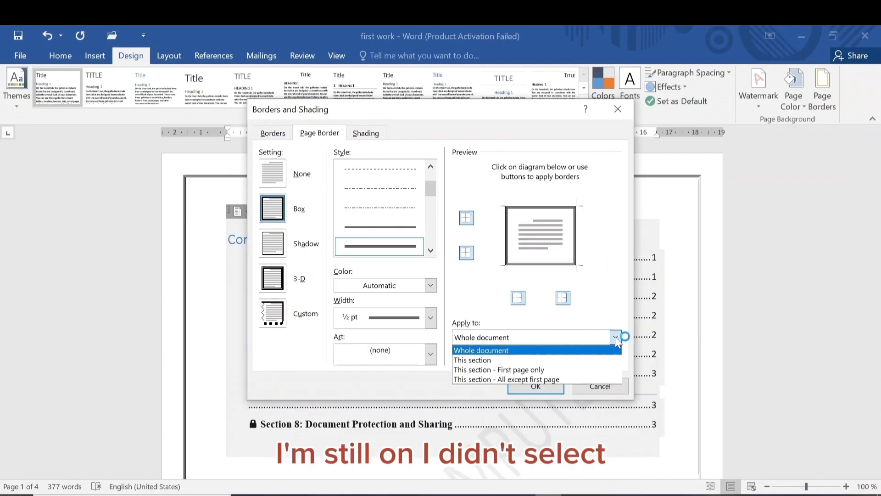
pyautogui.click(521, 370)
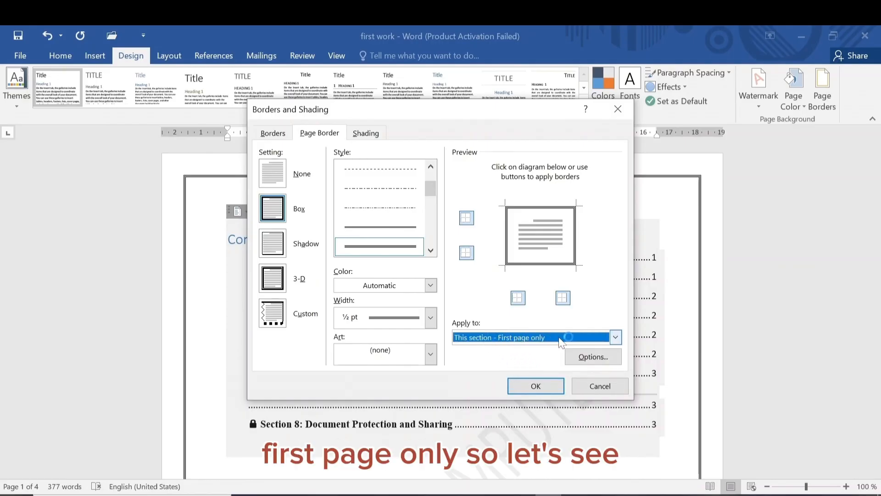
pyautogui.click(535, 384)
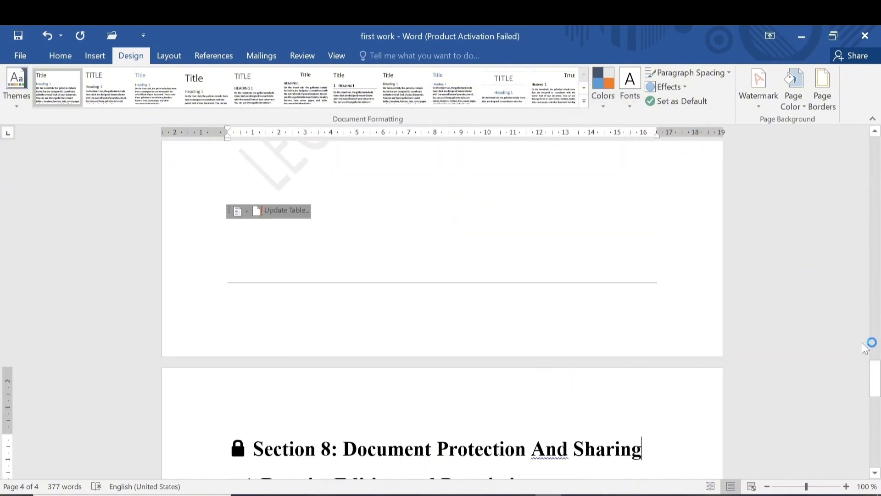
# Change the first-page box border's color to a light gold theme color and apply it
pyautogui.moveTo(875, 367); pyautogui.dragTo(875, 152)
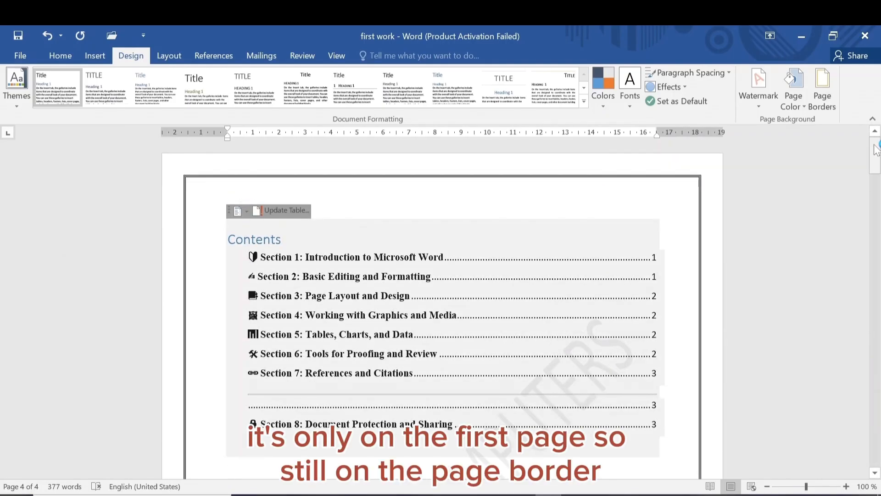
pyautogui.click(818, 105)
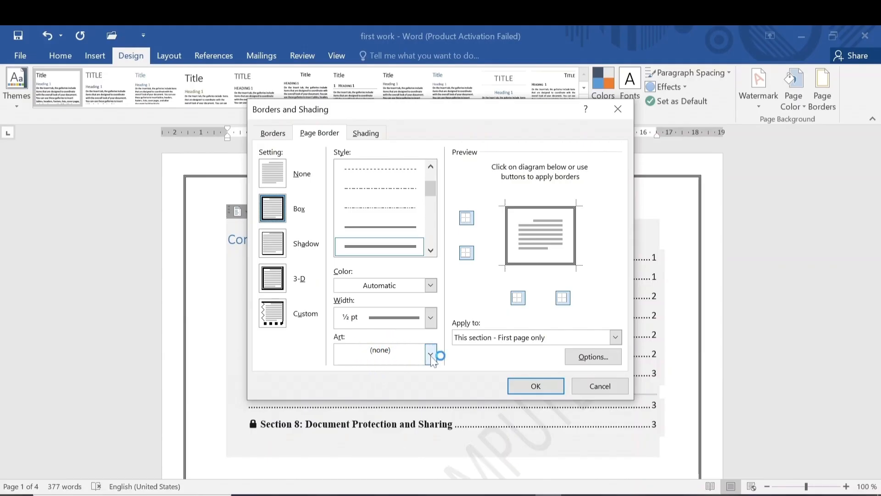
pyautogui.click(430, 285)
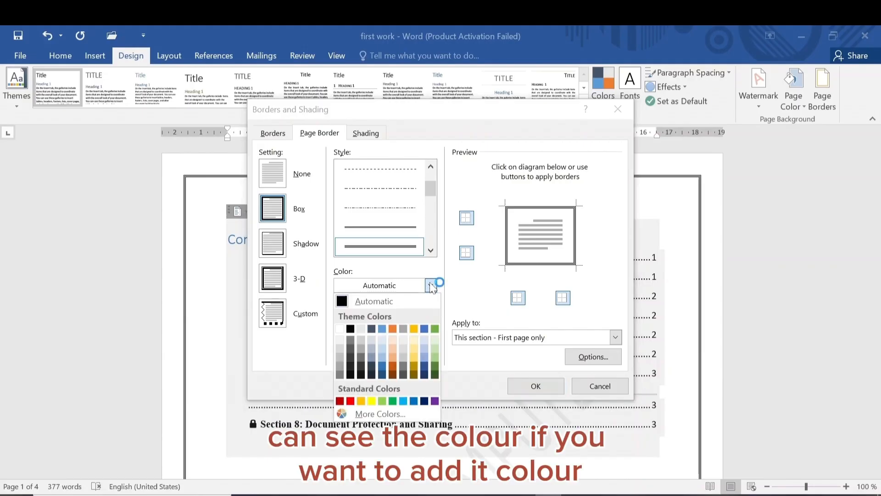
pyautogui.click(413, 354)
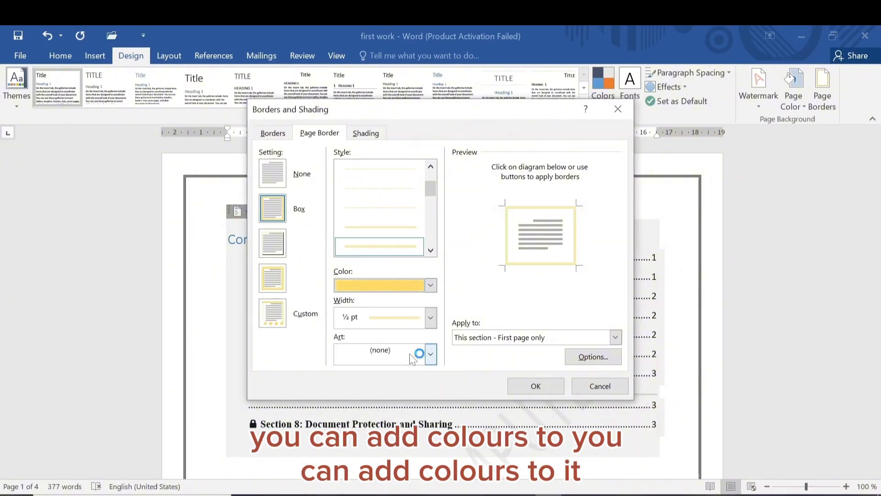
pyautogui.click(536, 387)
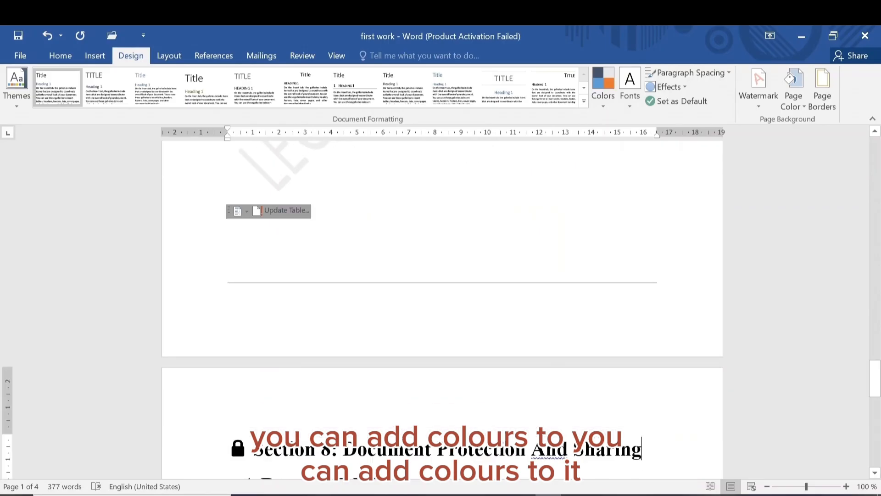
# Replace the first-page border with the red apples art border and check it on the contents page
pyautogui.click(821, 95)
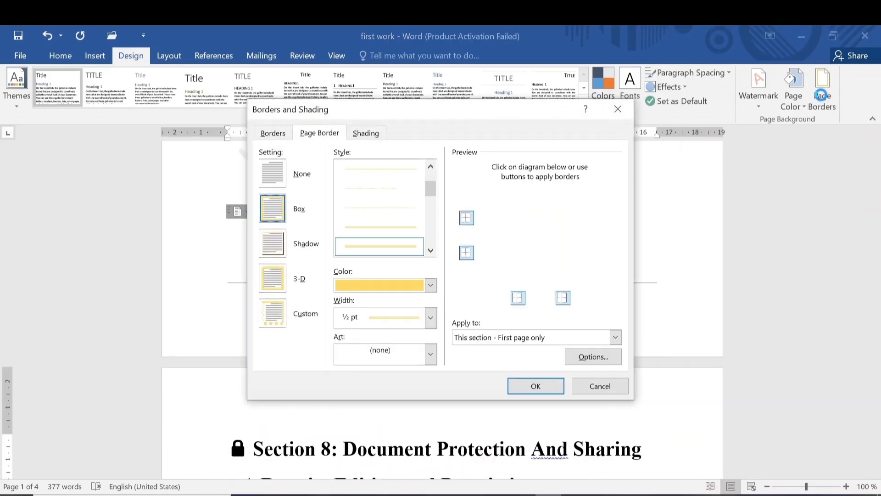
pyautogui.click(406, 357)
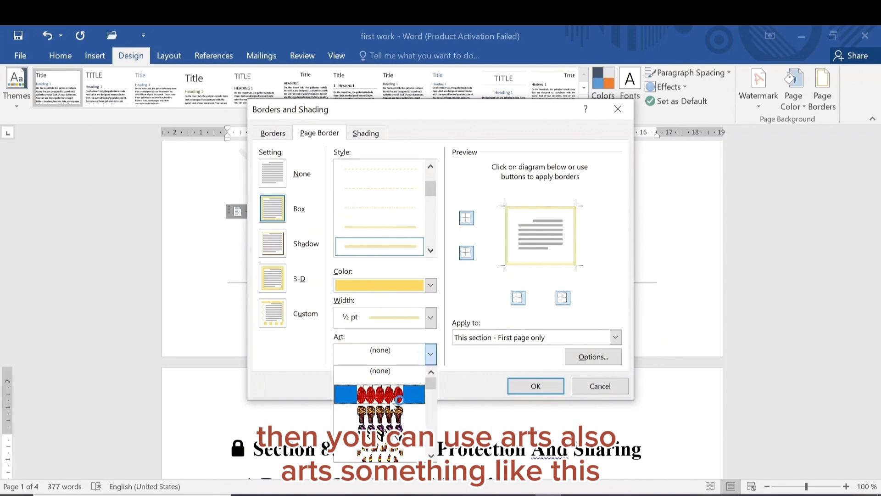
pyautogui.click(403, 395)
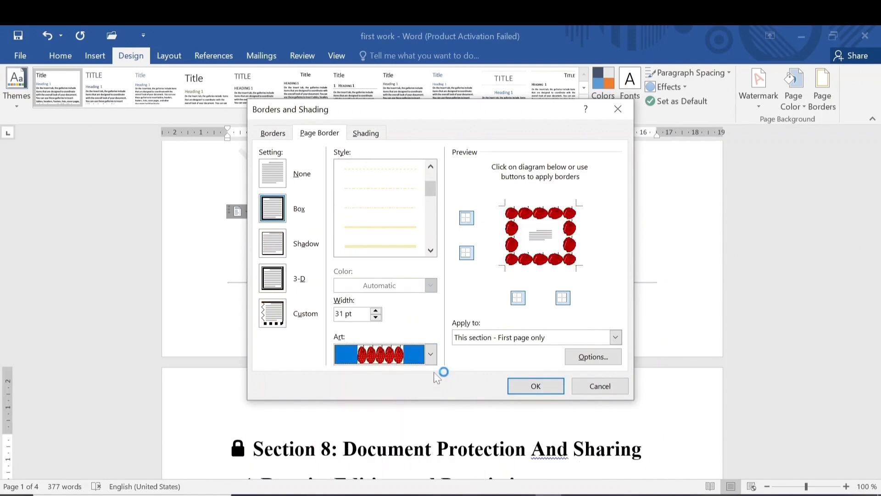
pyautogui.click(528, 386)
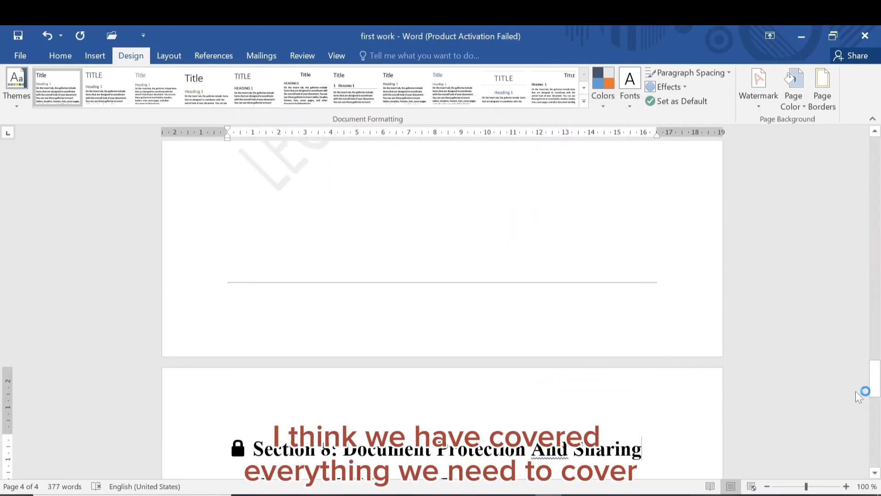
pyautogui.moveTo(875, 380); pyautogui.dragTo(876, 164)
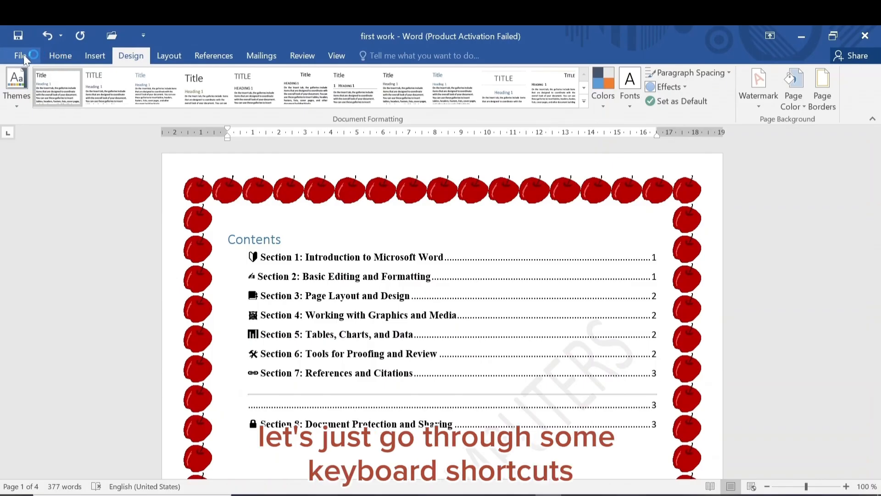
# Write "Ctrl + A" as a text line in the blank area of the last page
pyautogui.click(58, 55)
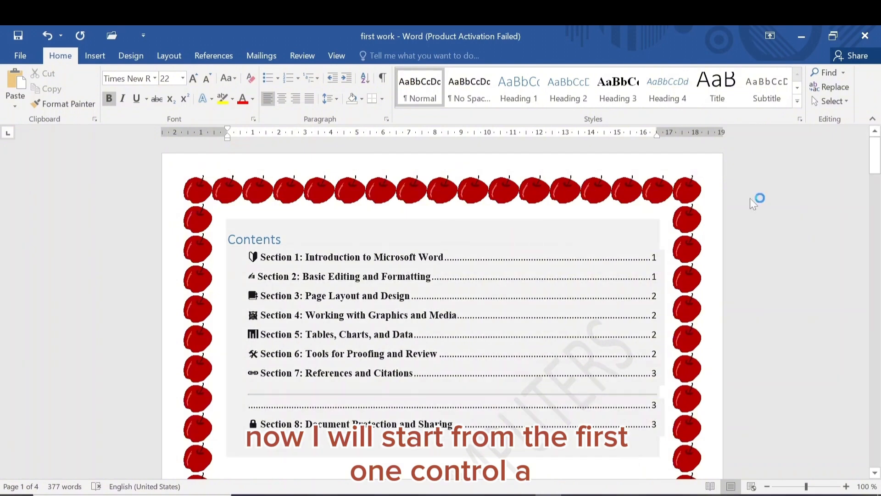
pyautogui.moveTo(877, 167); pyautogui.dragTo(876, 464)
pyautogui.scroll(3, 362, 291)
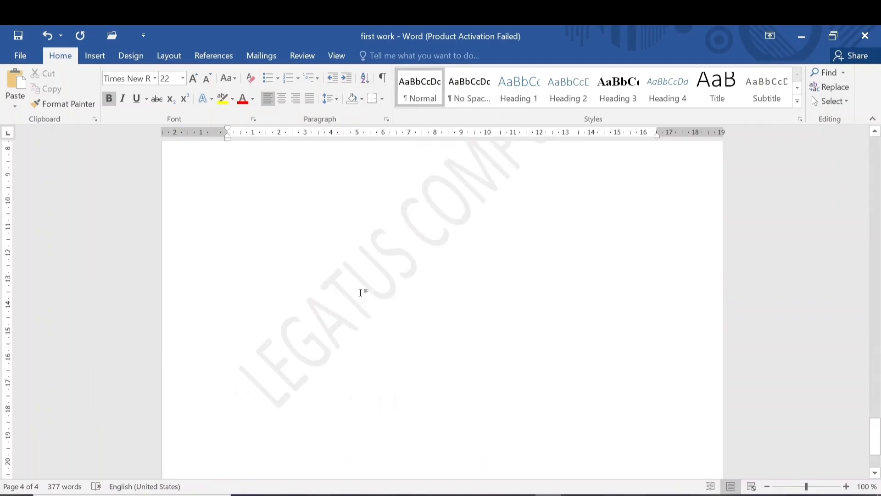
pyautogui.click(360, 292)
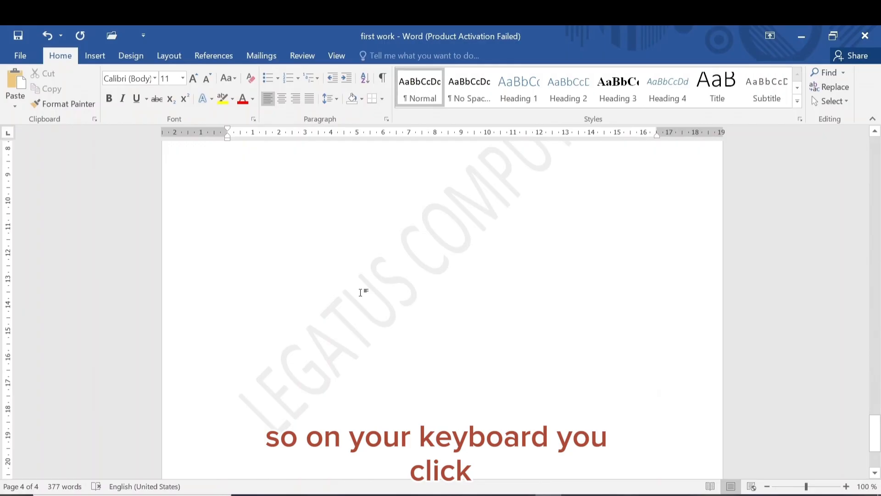
pyautogui.write('c')
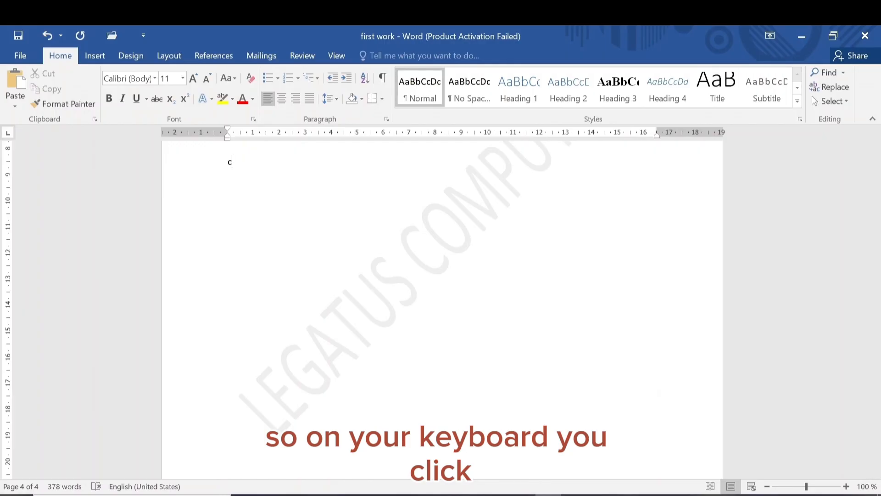
pyautogui.write('trl ')
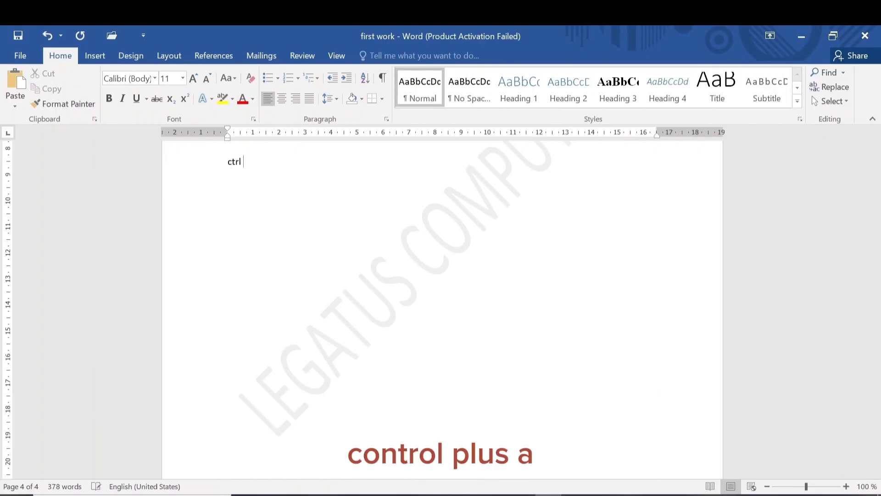
pyautogui.write('+ A')
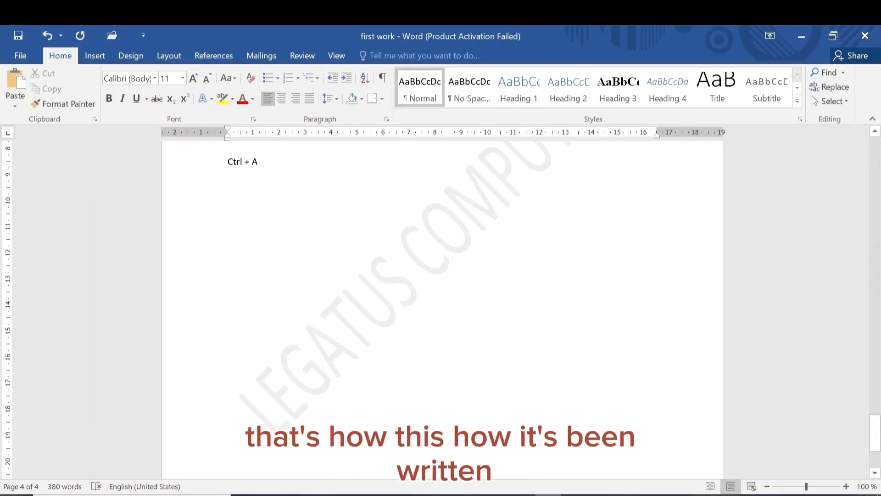
pyautogui.click(225, 161)
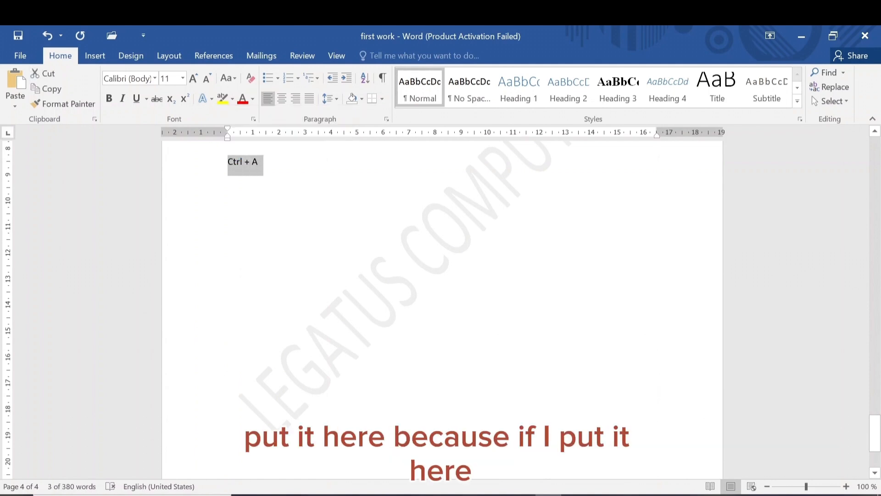
pyautogui.click(258, 162)
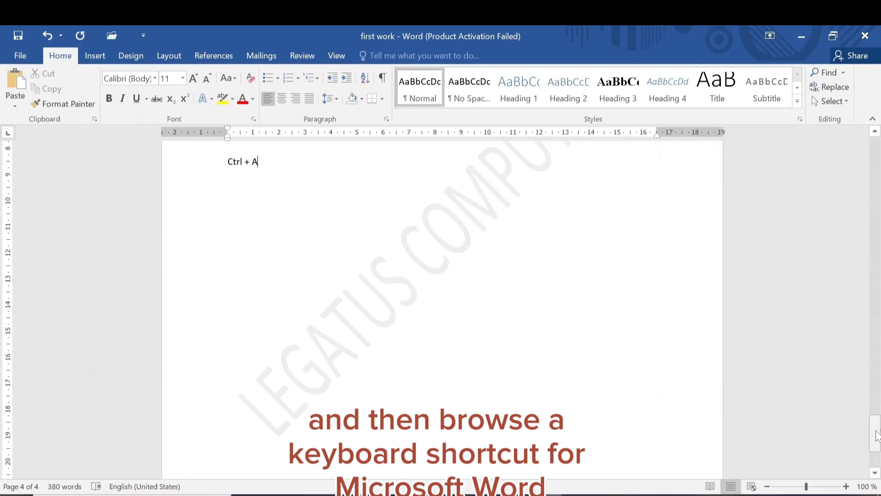
# Examine the shortcut hints for the Underline, Italic, Subscript and Superscript commands
pyautogui.moveTo(877, 435)
pyautogui.mouseDown()
pyautogui.moveTo(877, 422)
pyautogui.moveTo(877, 433)
pyautogui.mouseUp()
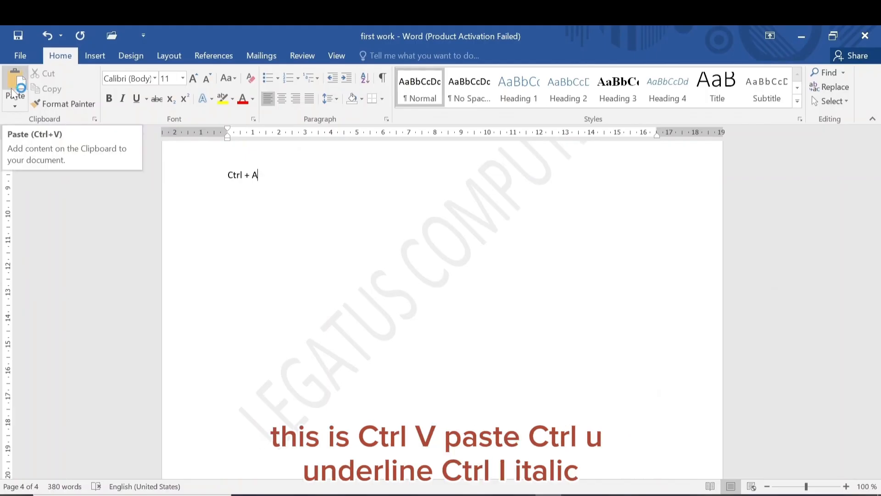
pyautogui.click(137, 98)
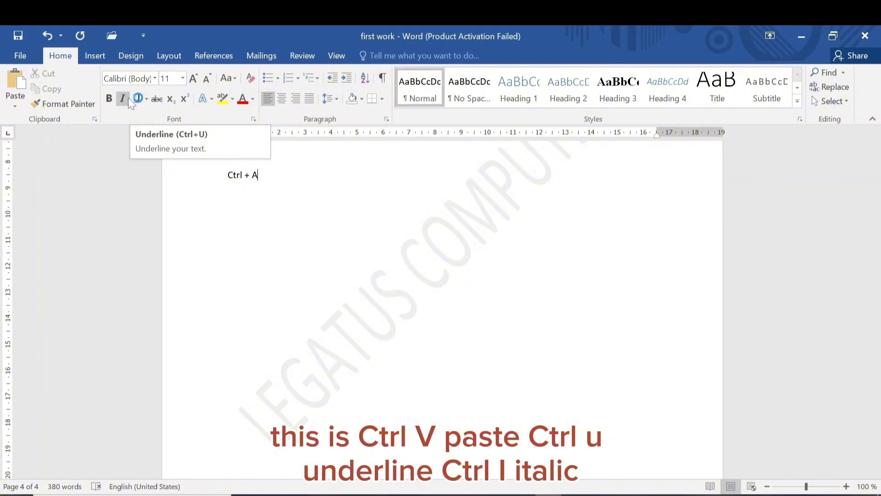
pyautogui.click(121, 99)
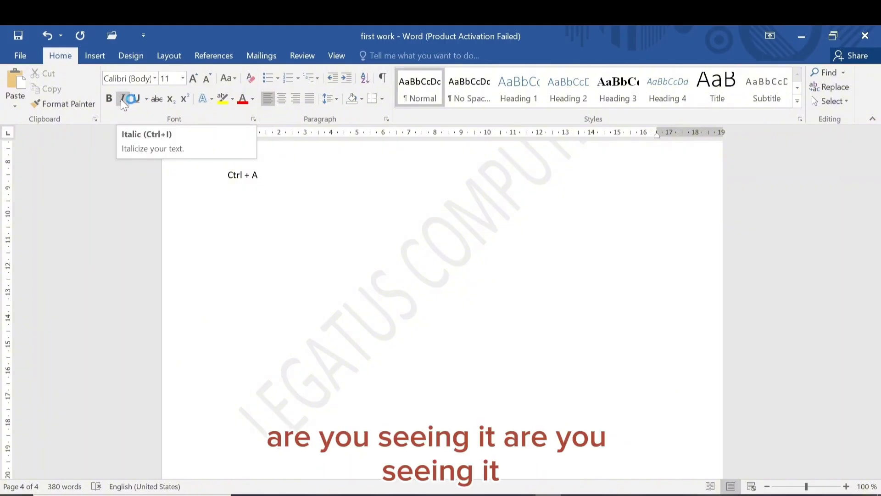
pyautogui.click(167, 97)
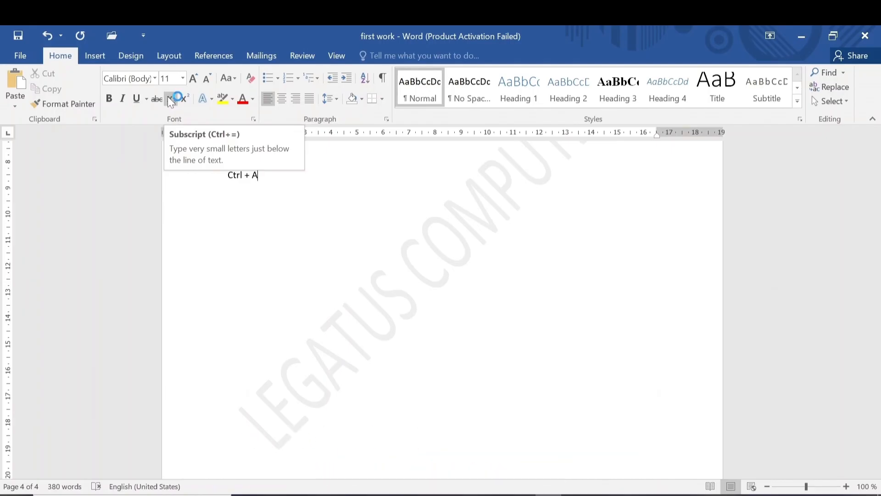
pyautogui.click(183, 98)
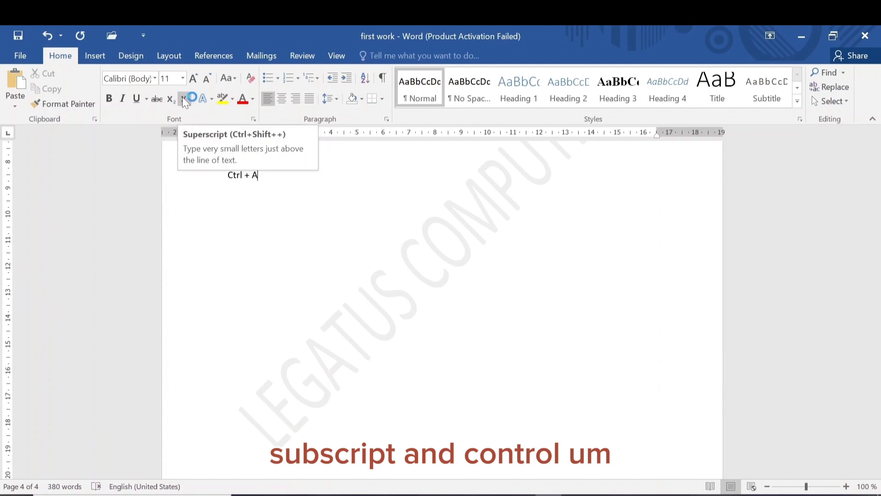